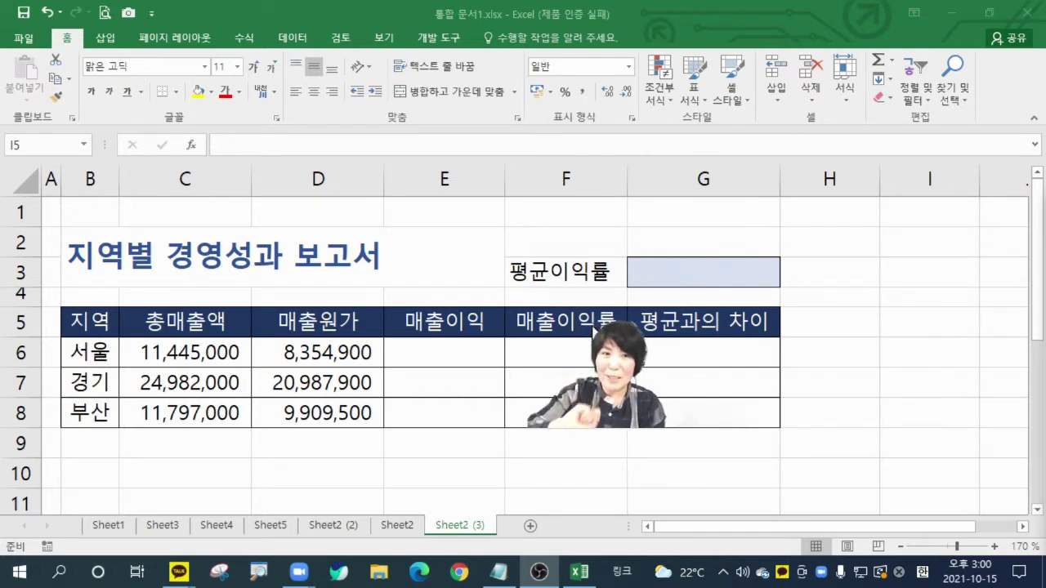
pyautogui.click(523, 325)
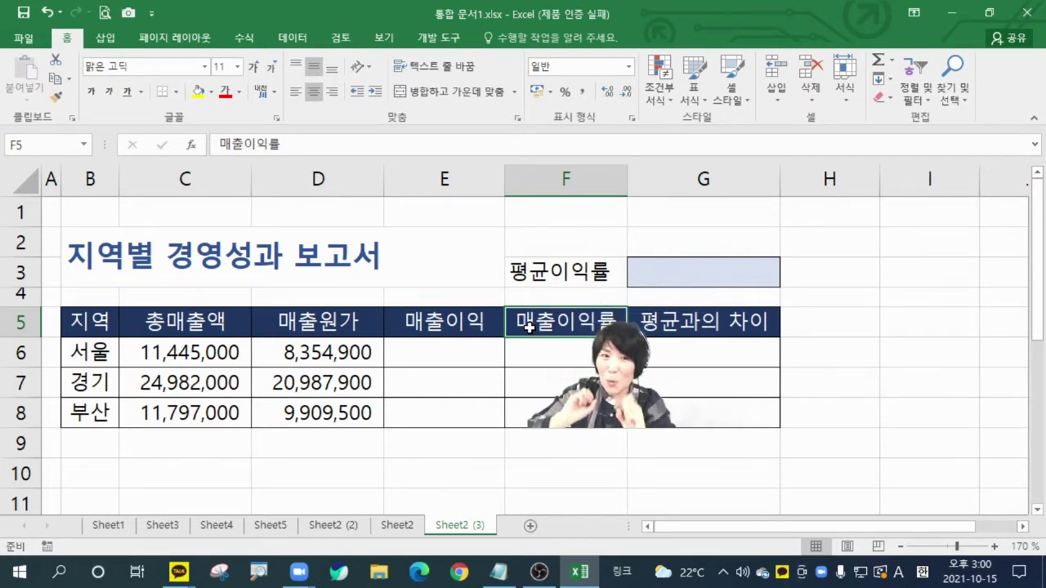
pyautogui.rightClick(530, 327)
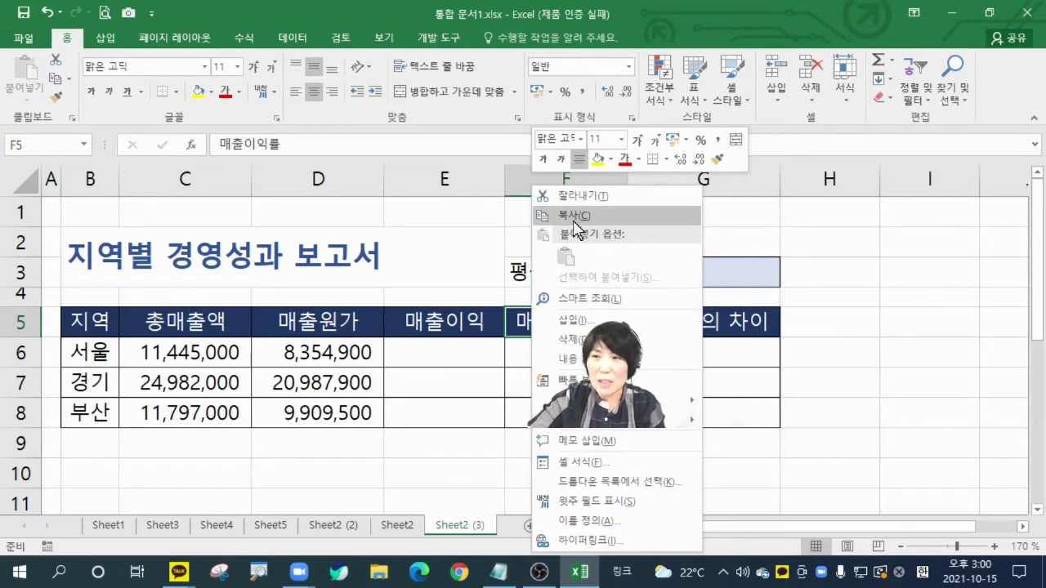
pyautogui.click(573, 217)
pyautogui.click(569, 274)
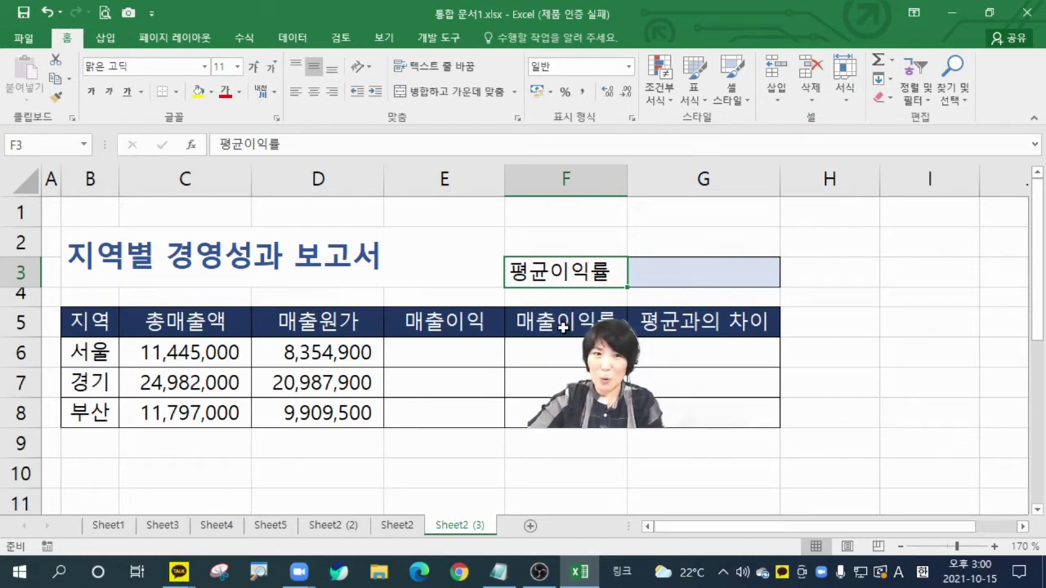
# - Copy the formatting of the 매출이익률 header in F5 onto the 평균이익률 label in F3 with Format Painter
pyautogui.click(546, 327)
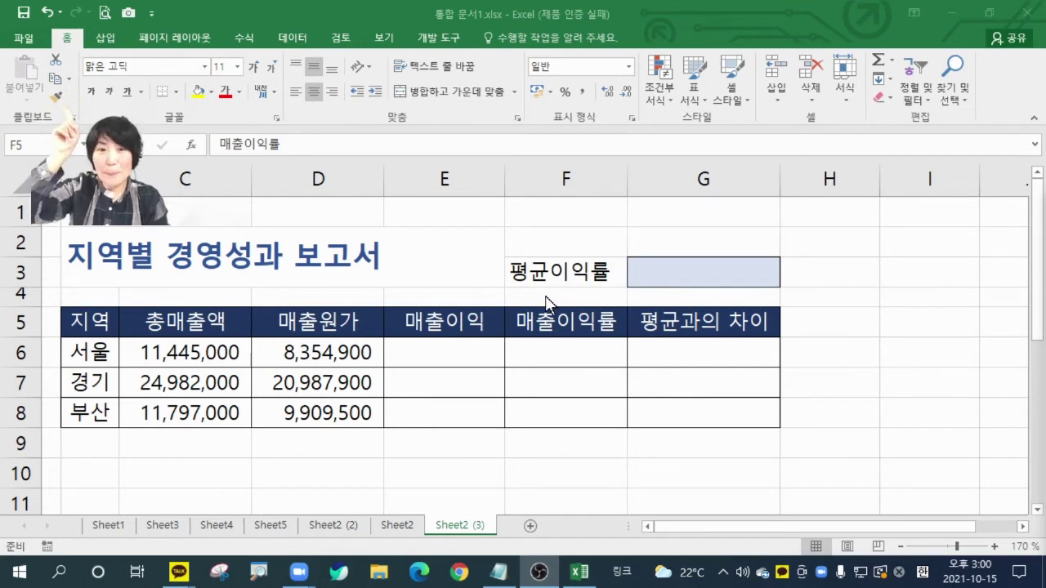
pyautogui.click(59, 100)
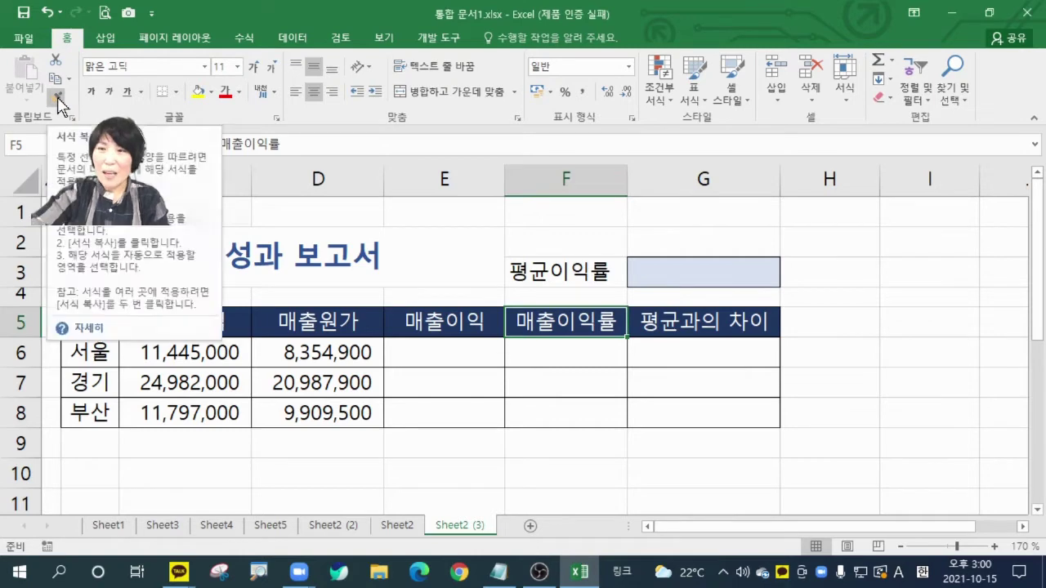
pyautogui.click(59, 100)
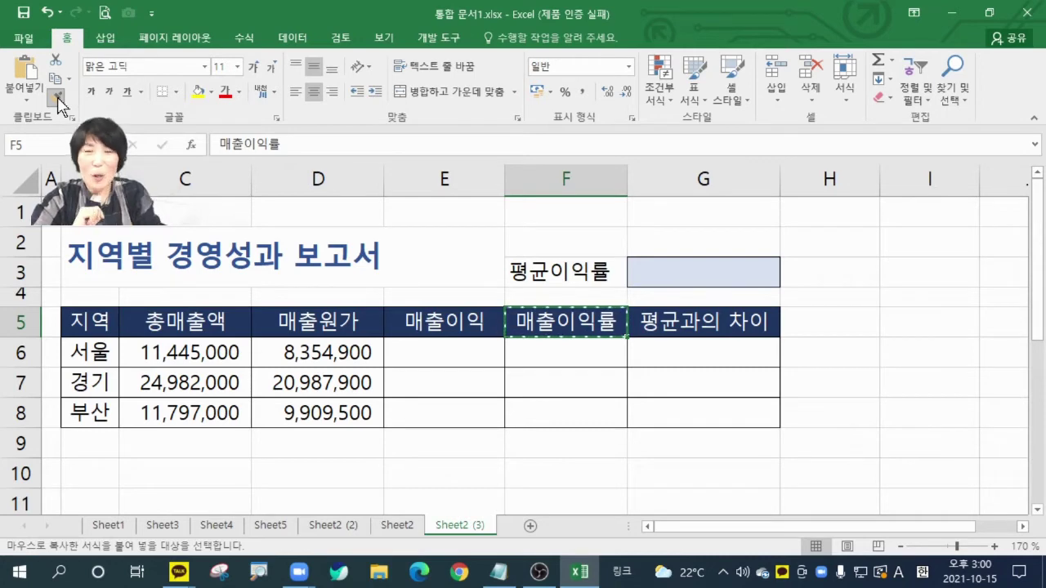
pyautogui.click(559, 276)
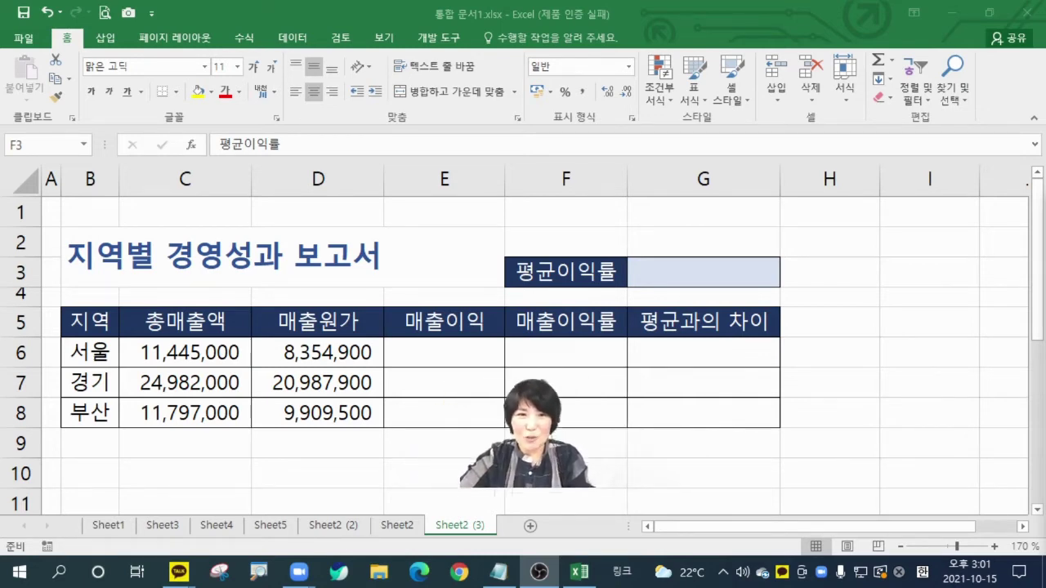
# - Calculate 매출이익 in E6 with the formula =C6-D6 and fill it down to E8
pyautogui.click(428, 360)
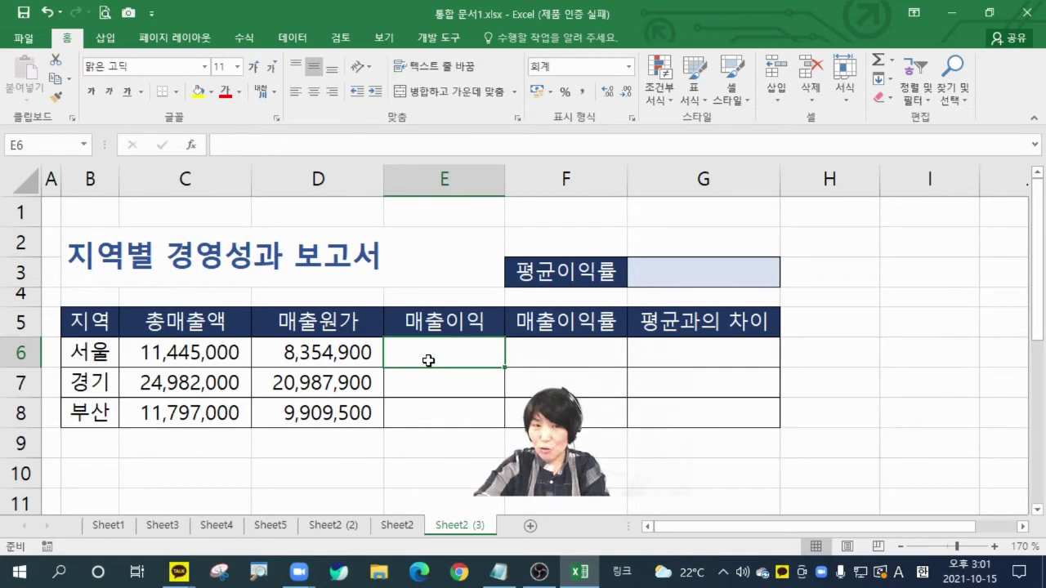
pyautogui.write('=')
pyautogui.click(149, 360)
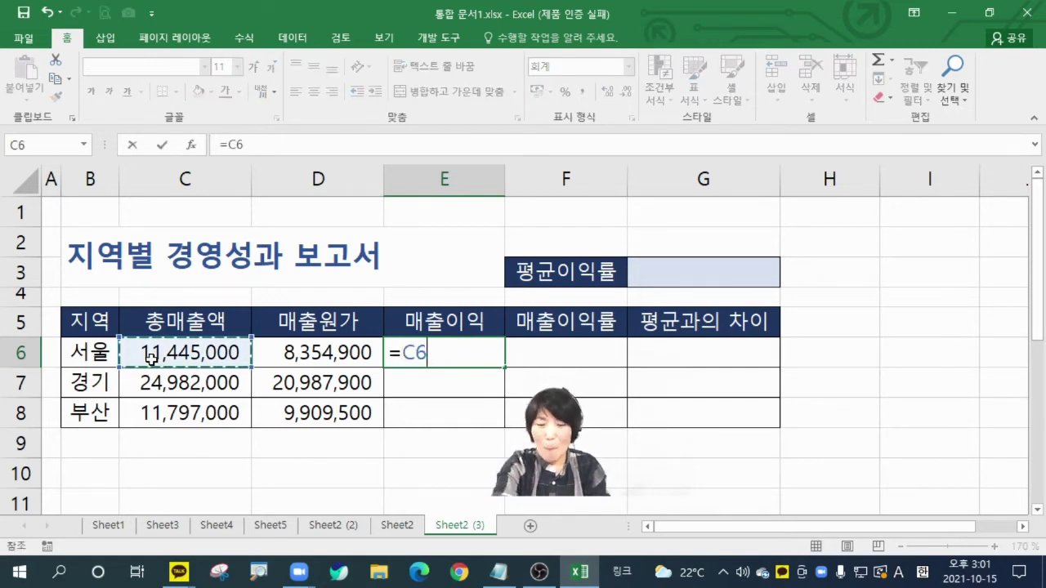
pyautogui.write('-')
pyautogui.click(309, 356)
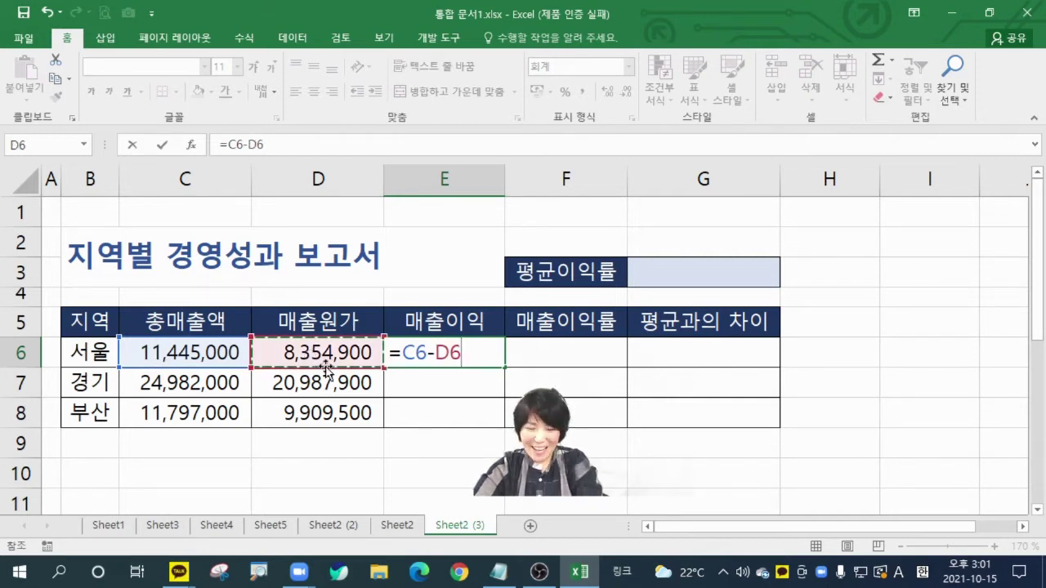
pyautogui.hotkey('ctrl', 'Return')
pyautogui.press('Return')
pyautogui.press('Up')
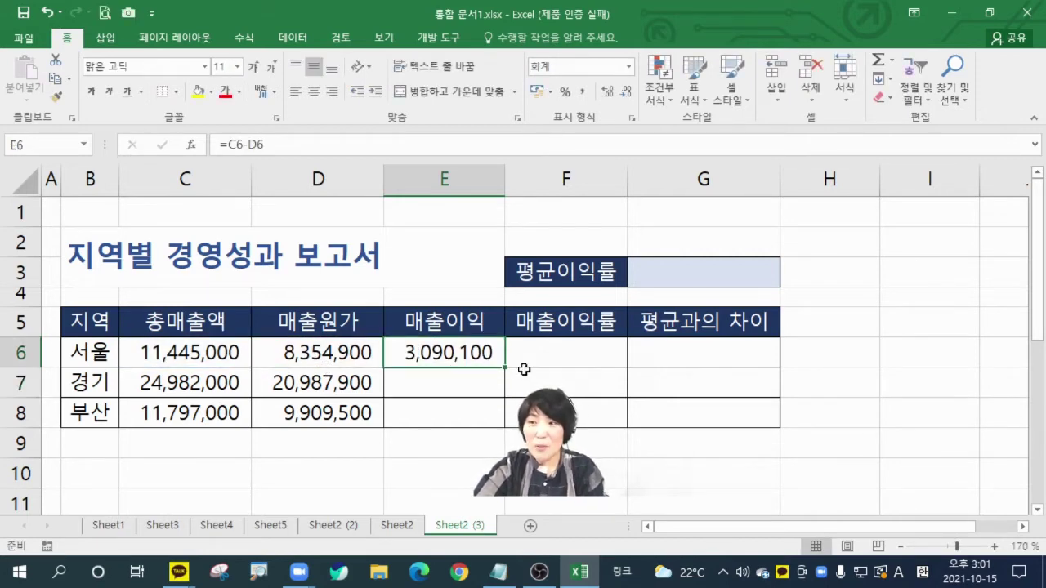
pyautogui.moveTo(507, 367); pyautogui.dragTo(503, 424)
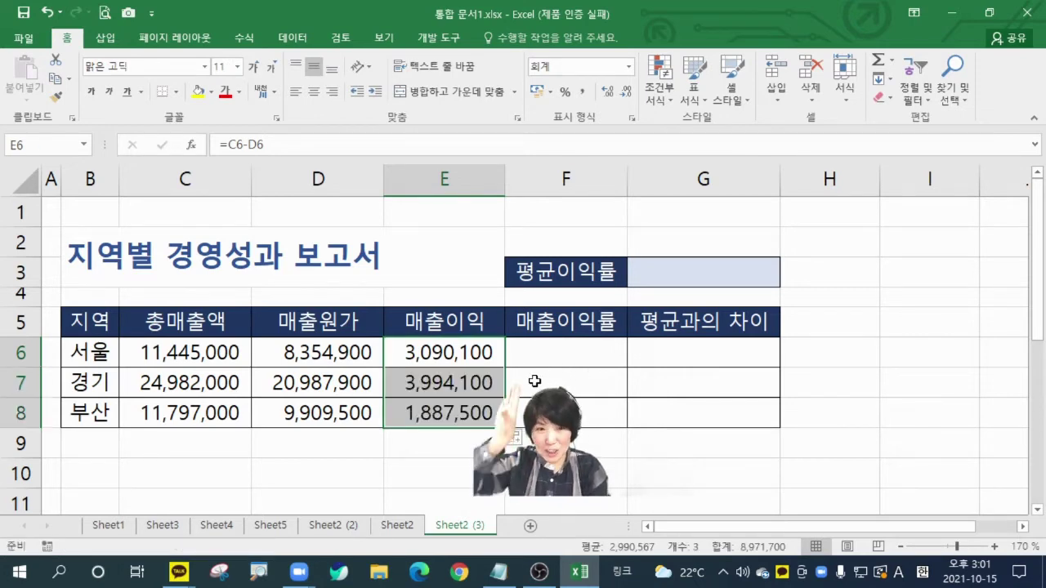
pyautogui.click(479, 357)
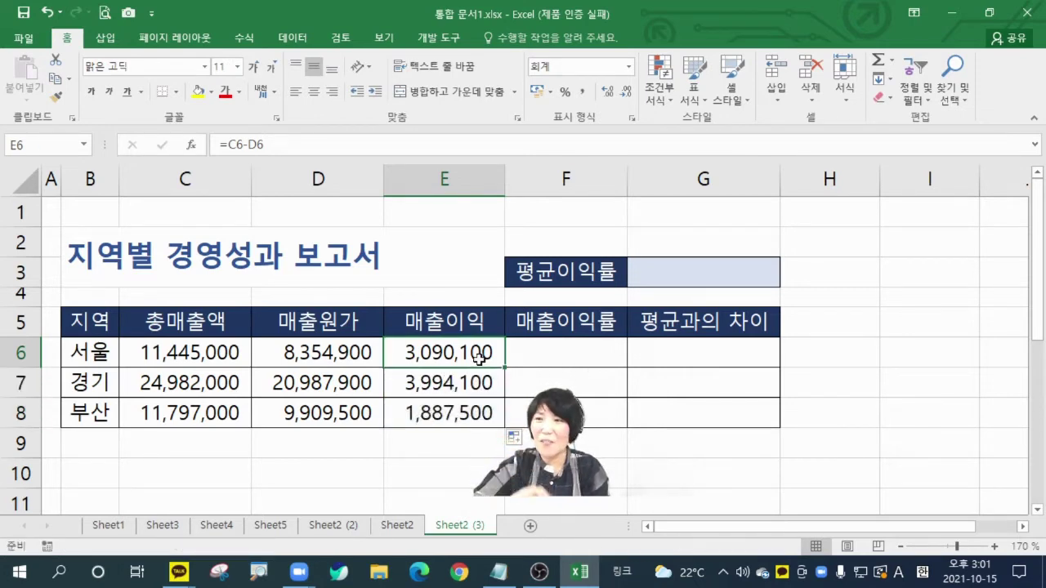
# - Calculate the 매출이익률 for 서울 in F6 with the formula =E6/D6
pyautogui.click(559, 360)
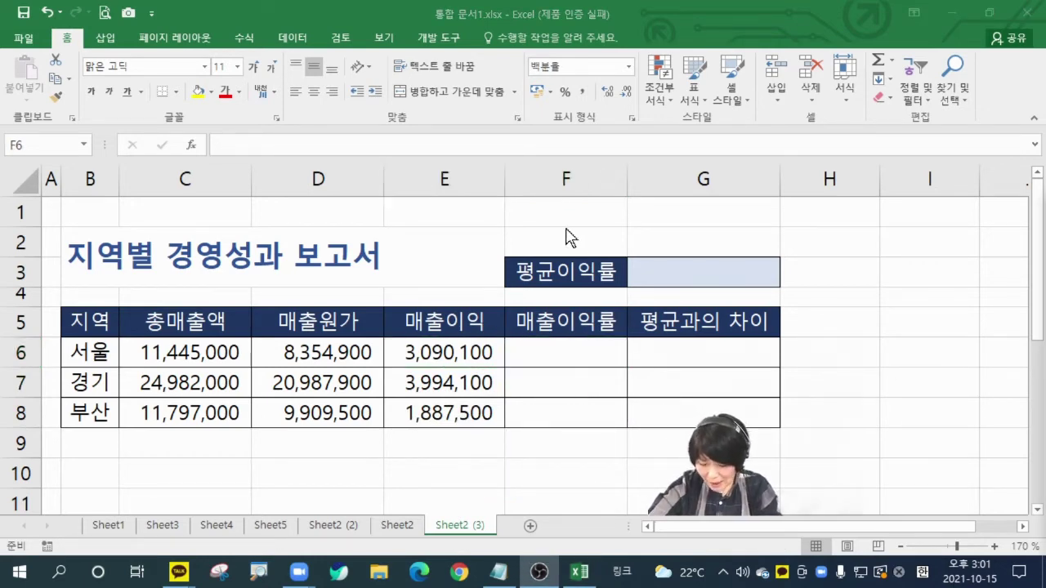
pyautogui.click(455, 354)
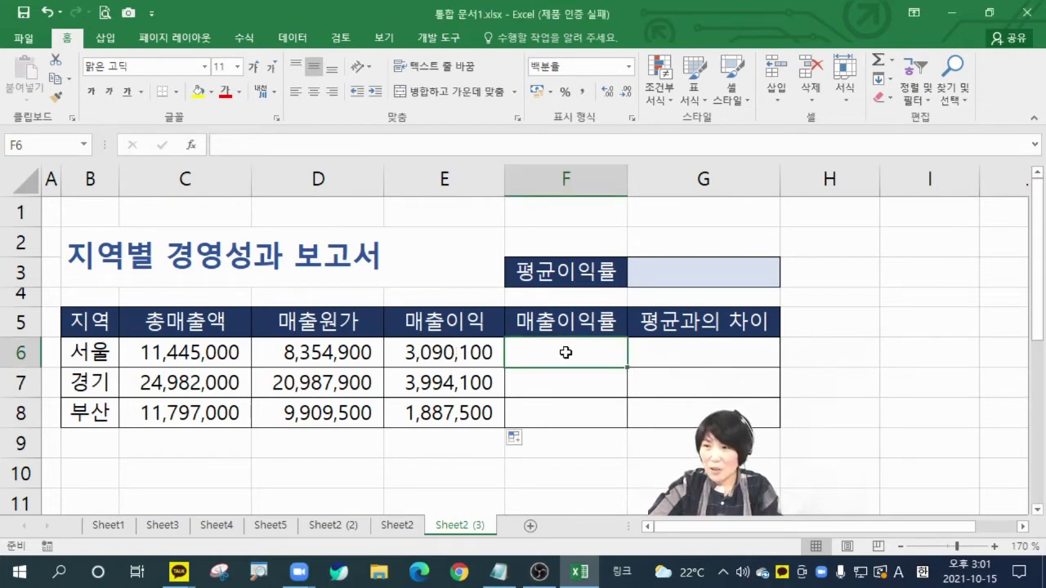
pyautogui.write('=')
pyautogui.click(442, 351)
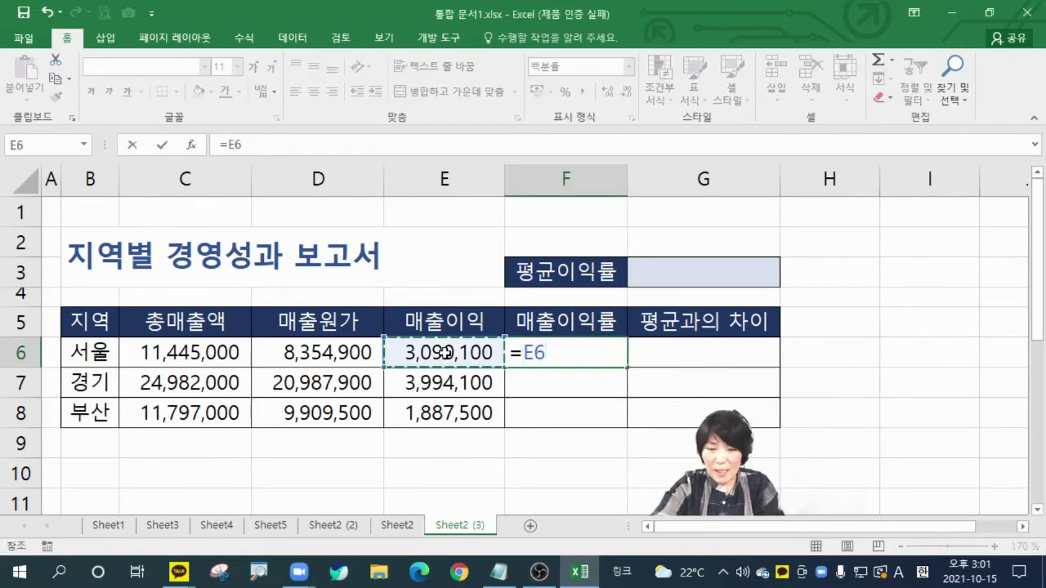
pyautogui.write('/')
pyautogui.click(342, 355)
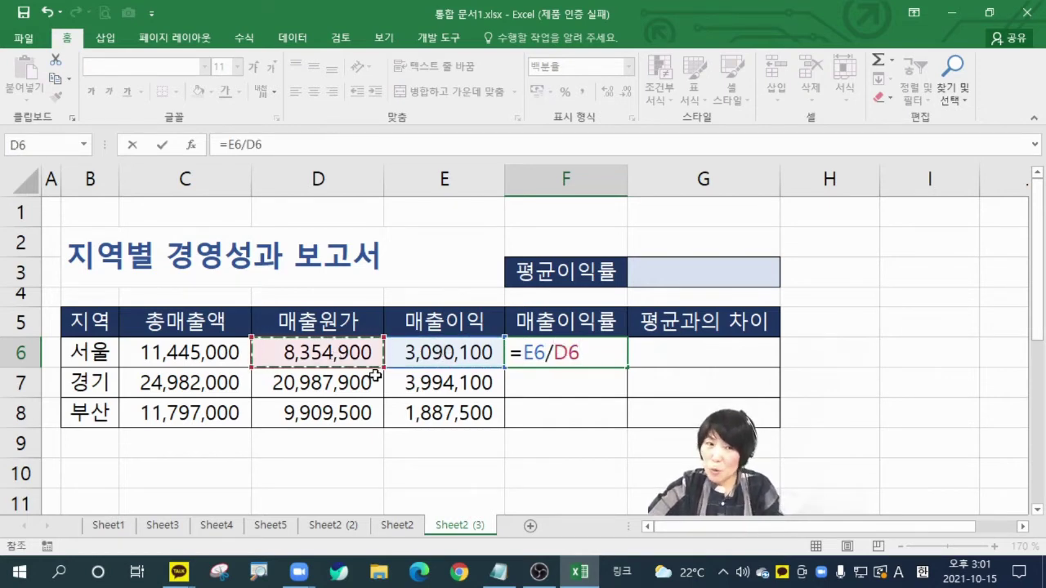
pyautogui.press('Return')
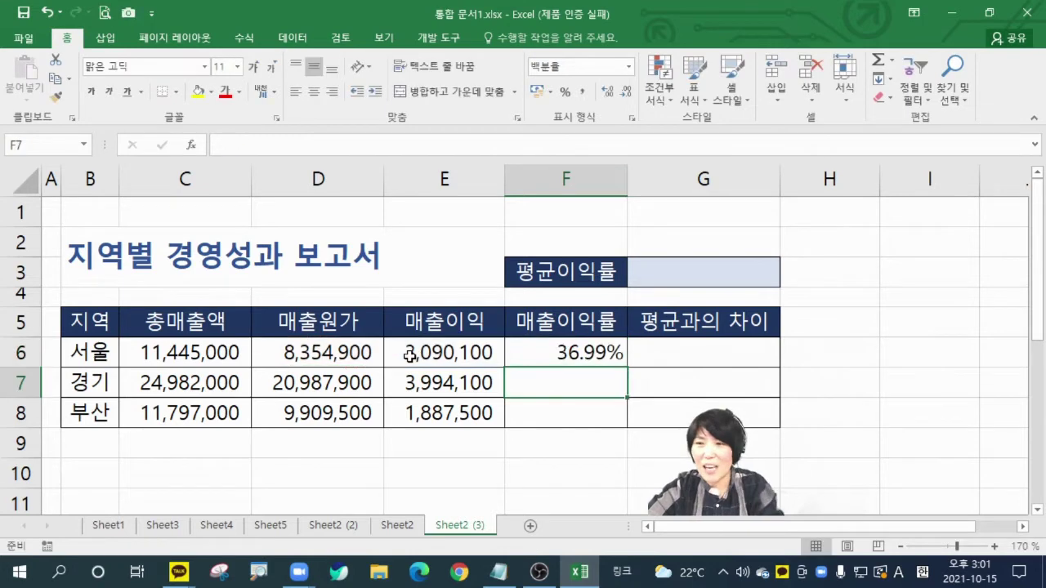
# - Fill the F6 formula down to F8 and check the formulas in the filled cells
pyautogui.click(553, 353)
pyautogui.moveTo(626, 368); pyautogui.dragTo(627, 418)
pyautogui.click(580, 386)
pyautogui.click(566, 415)
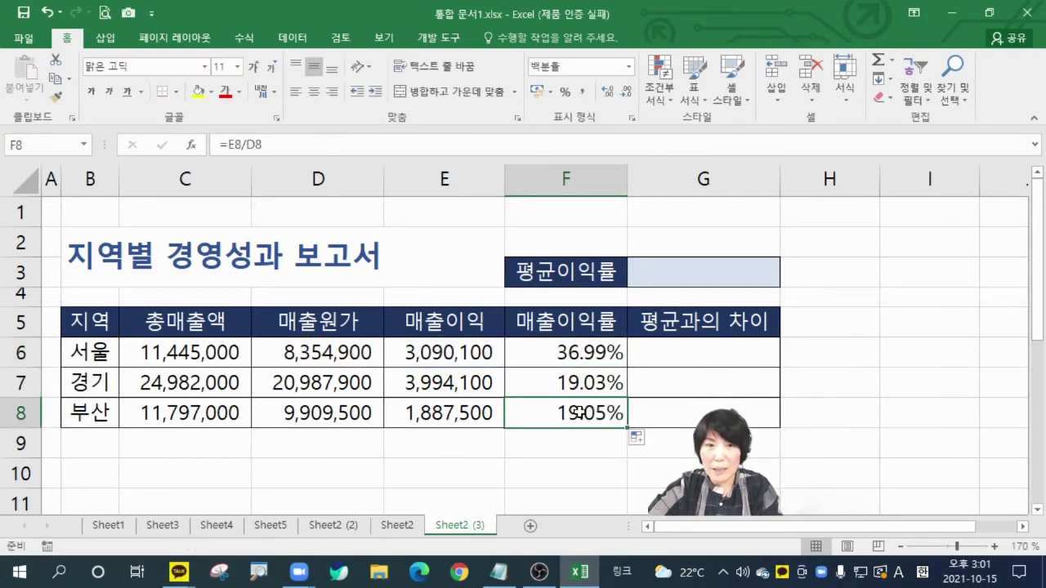
pyautogui.click(572, 382)
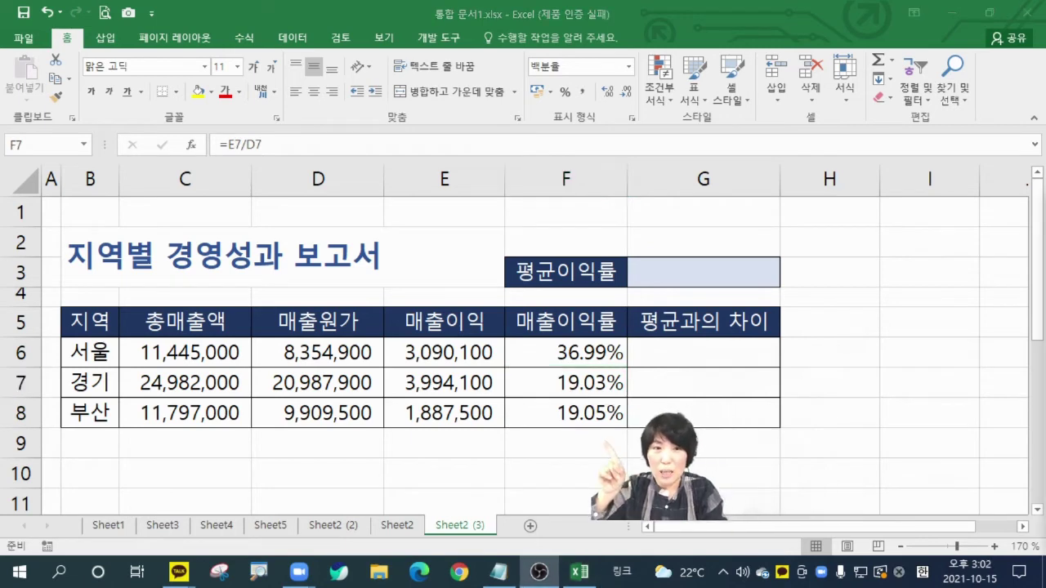
# - Reduce the 매출이익률 percentages in F6:F8 to no decimal places and look through the cells
pyautogui.moveTo(542, 352); pyautogui.dragTo(587, 419)
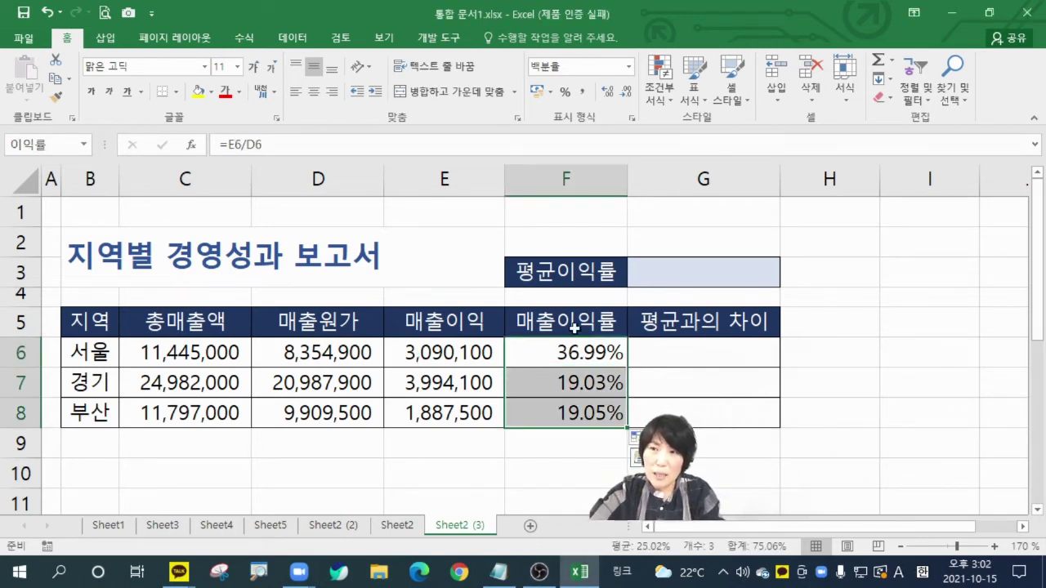
pyautogui.click(627, 92)
pyautogui.click(628, 92)
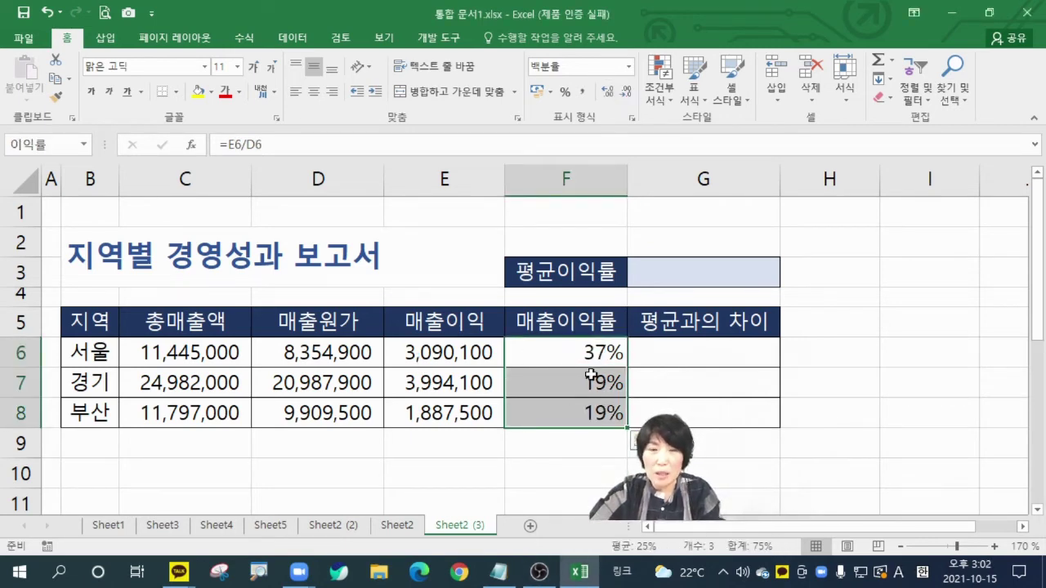
pyautogui.click(569, 360)
pyautogui.click(602, 380)
pyautogui.click(573, 406)
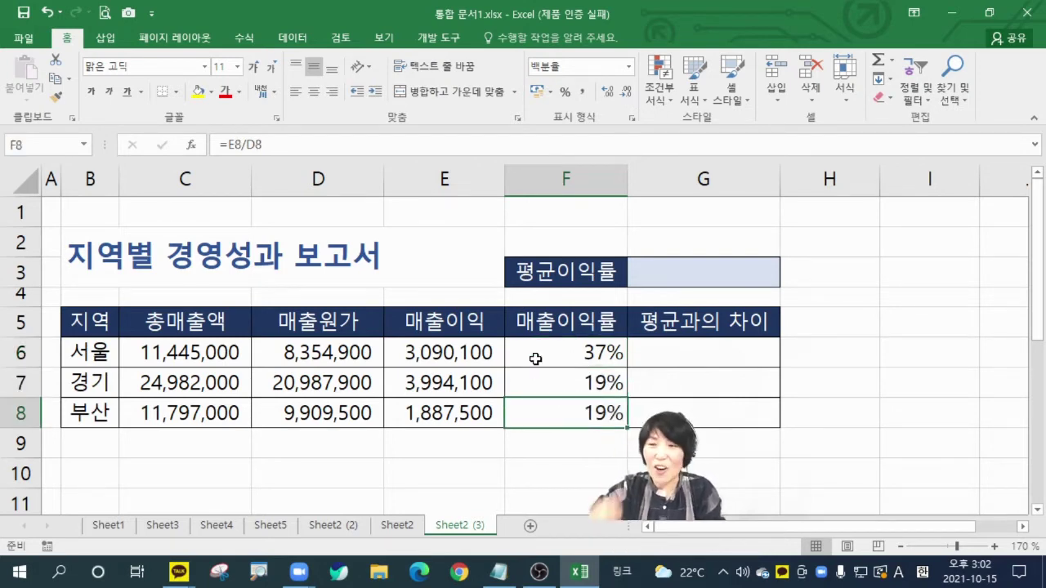
# - Increase the decimals of the F6:F8 percentages to three places, then reduce them to two
pyautogui.moveTo(570, 357); pyautogui.dragTo(581, 408)
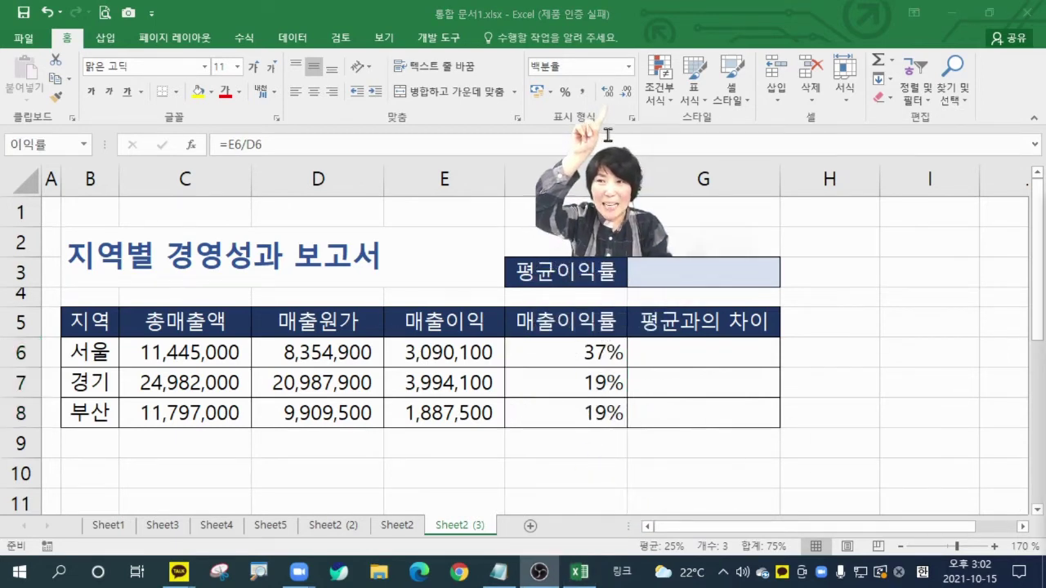
pyautogui.click(608, 97)
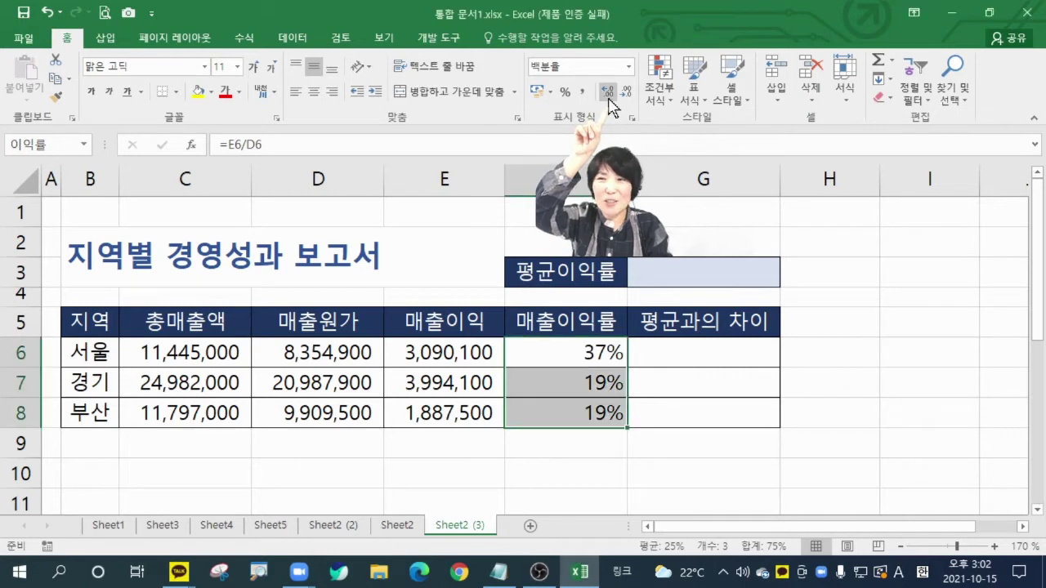
pyautogui.click(609, 97)
pyautogui.click(609, 97)
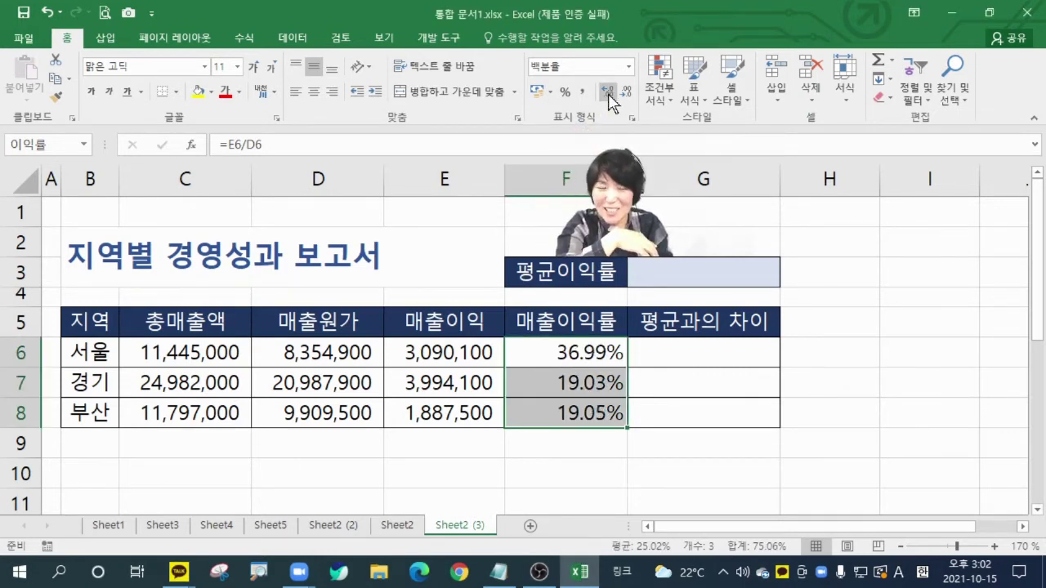
pyautogui.click(609, 97)
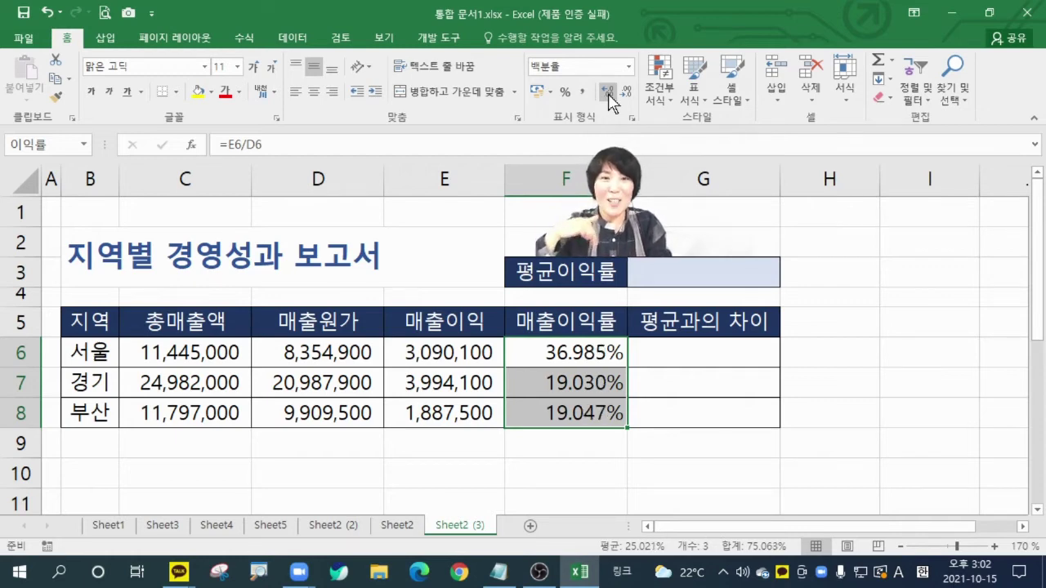
pyautogui.click(626, 92)
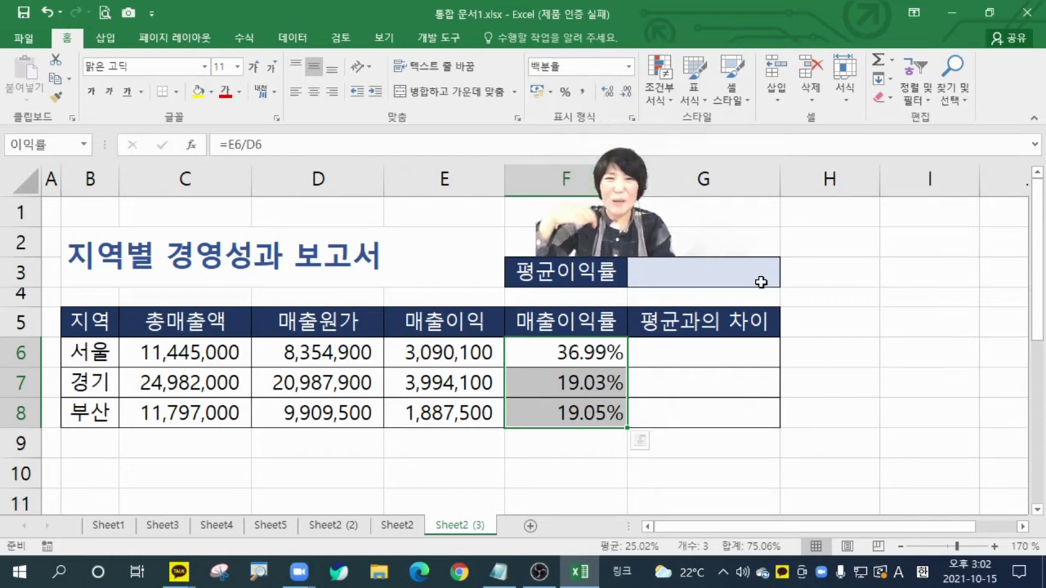
# - Try averaging the 매출이익률 values F6:F8 in G3 with the AVERAGE function, and clear G3 again
pyautogui.moveTo(587, 158); pyautogui.dragTo(720, 382)
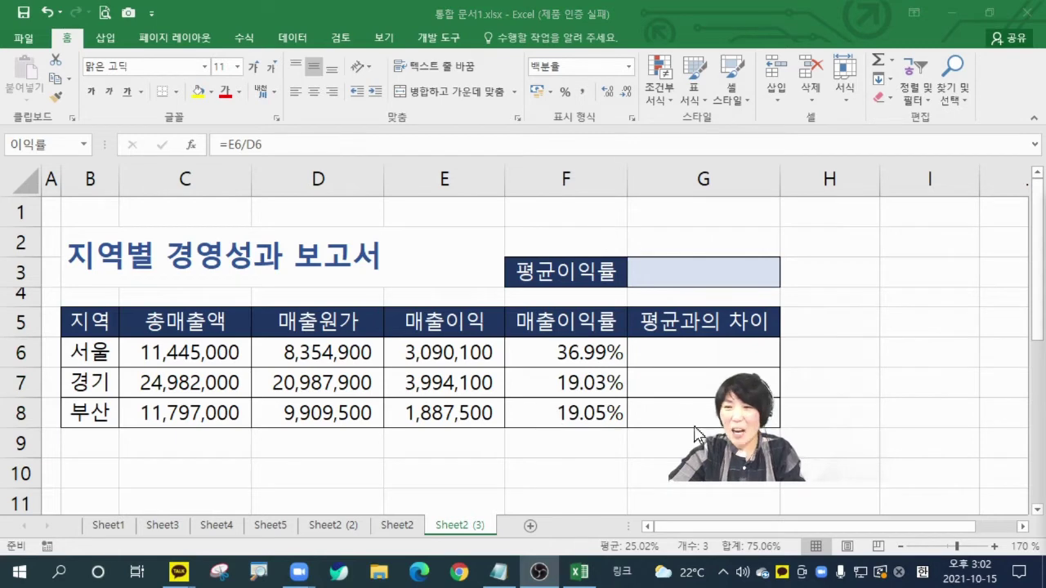
pyautogui.moveTo(560, 352); pyautogui.dragTo(563, 413)
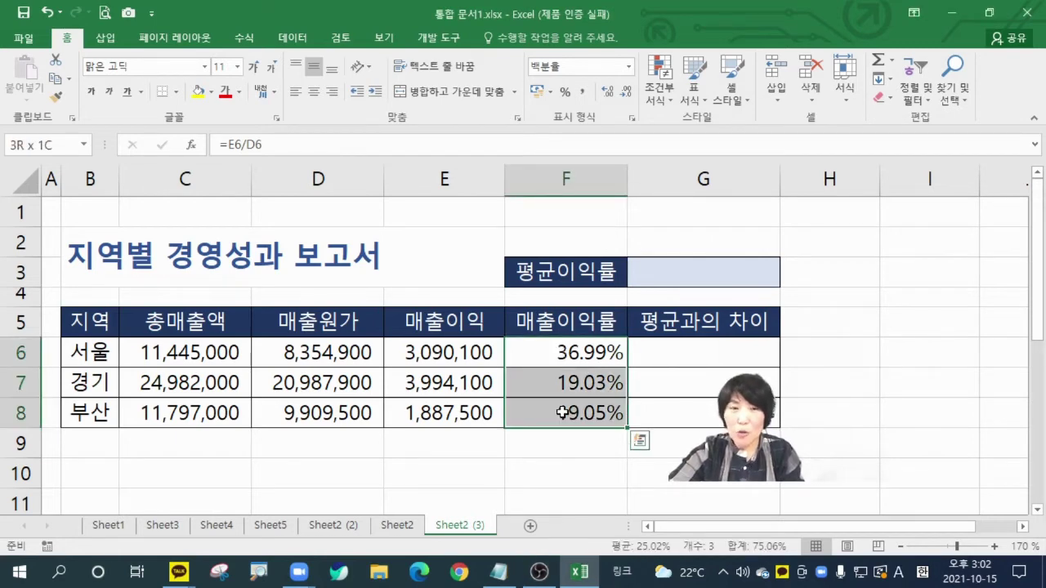
pyautogui.click(693, 271)
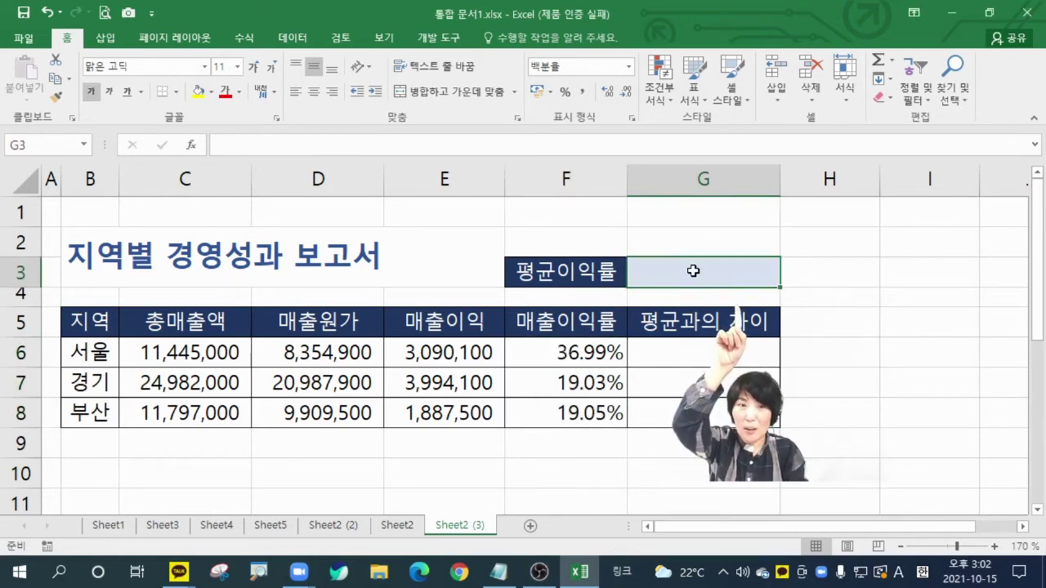
pyautogui.moveTo(565, 353); pyautogui.dragTo(559, 411)
pyautogui.click(681, 274)
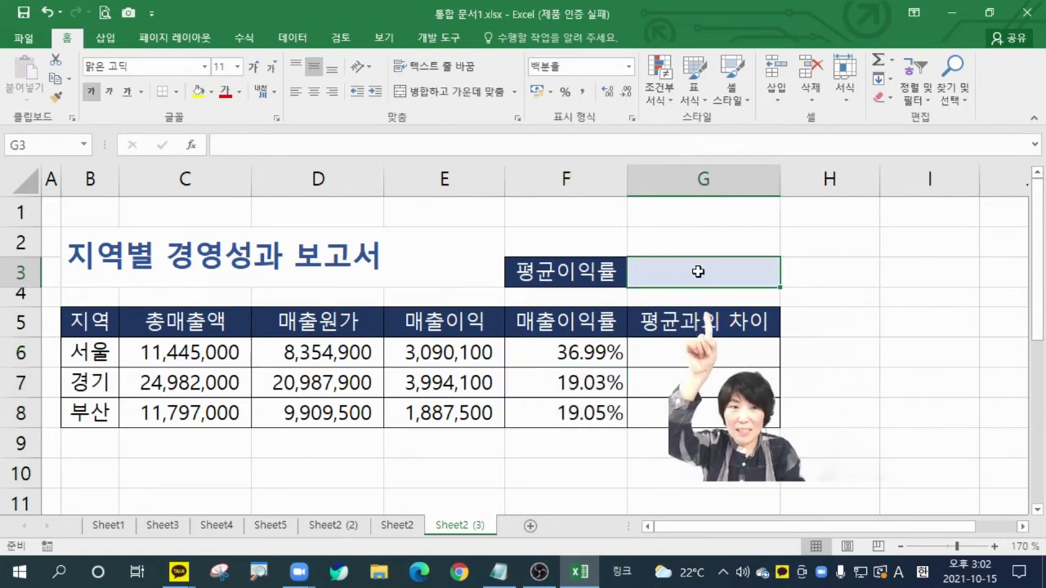
pyautogui.click(893, 61)
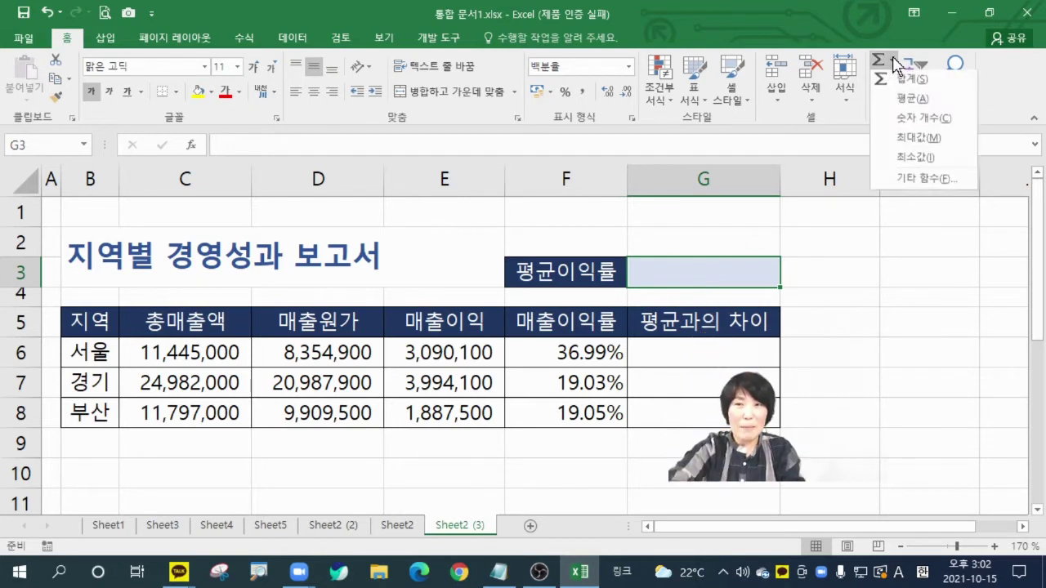
pyautogui.click(904, 99)
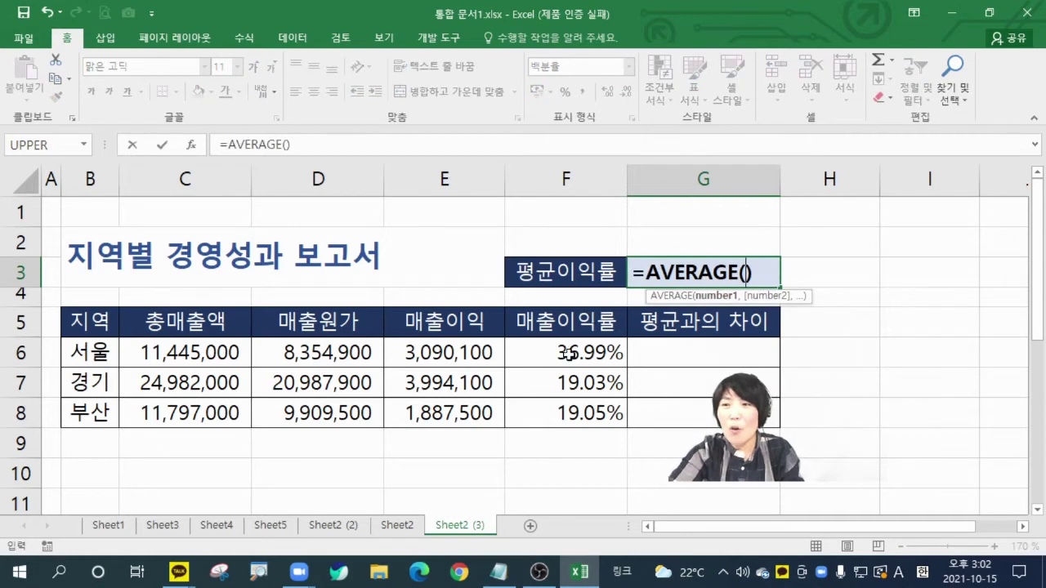
pyautogui.moveTo(568, 356); pyautogui.dragTo(572, 409)
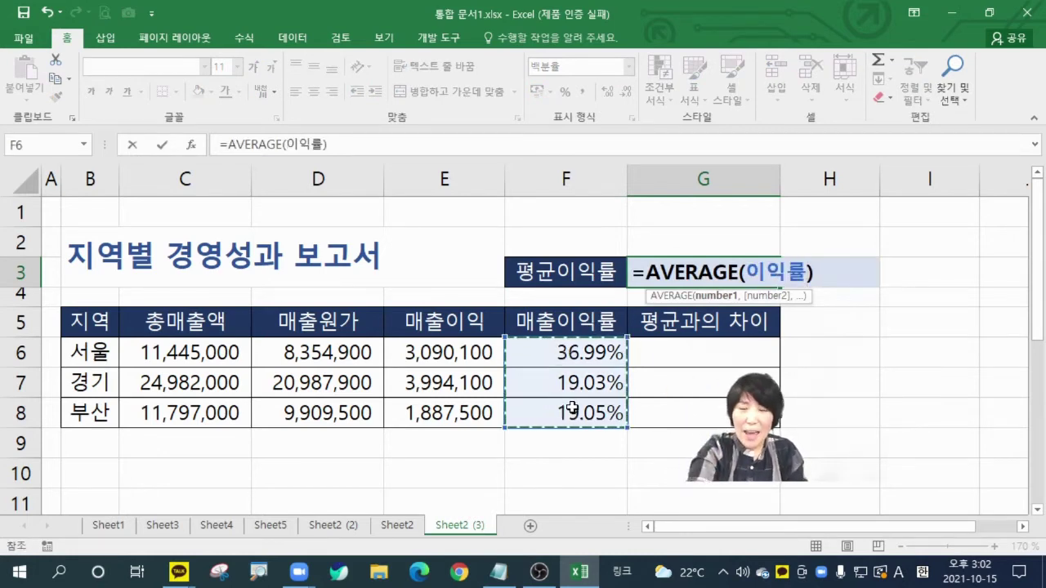
pyautogui.press('Return')
pyautogui.click(701, 276)
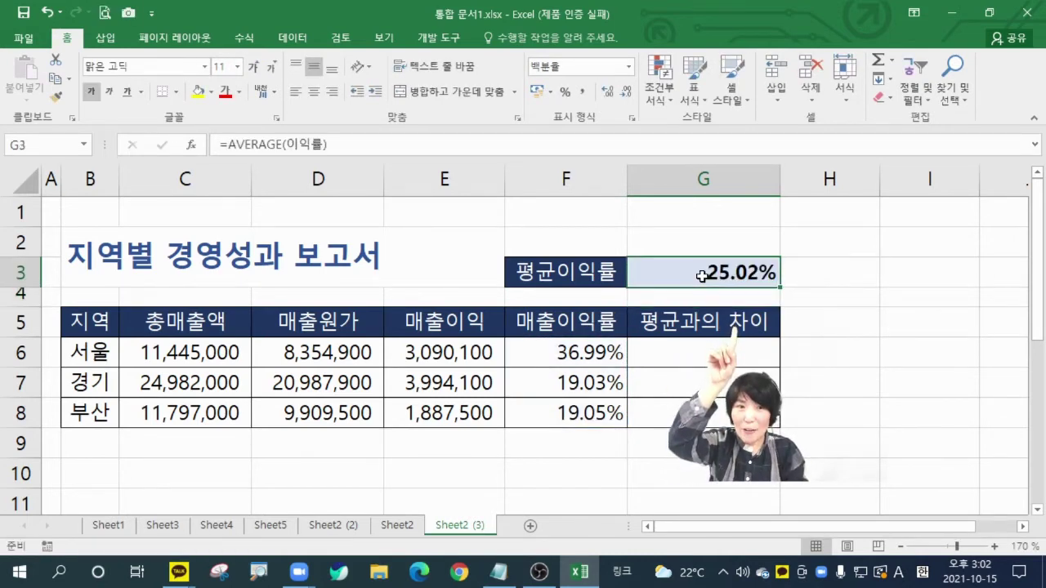
pyautogui.press('Delete')
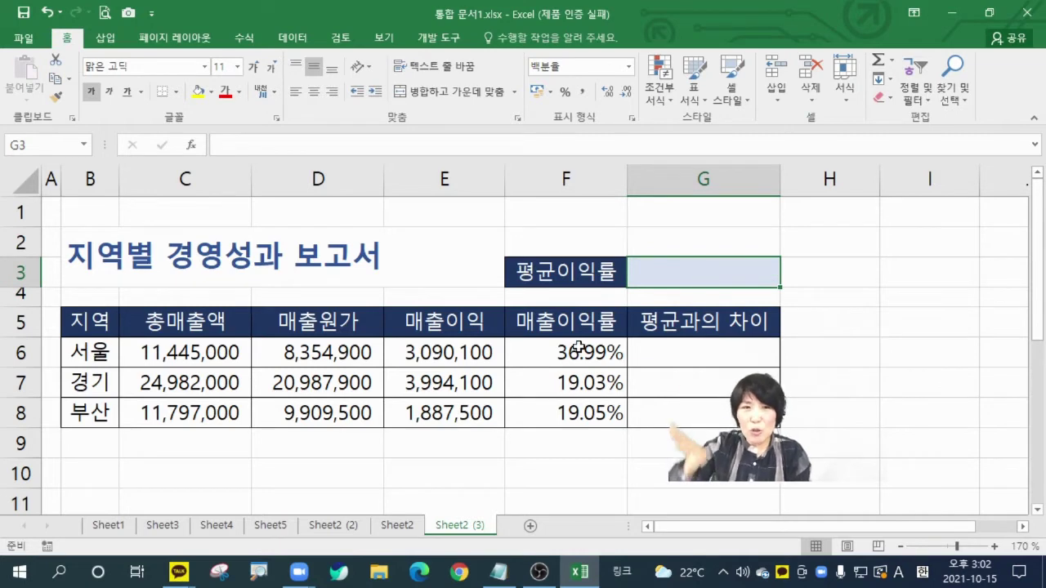
# - Select the 매출이익률 values F6:F8 and check the name assigned to the range
pyautogui.moveTo(578, 351); pyautogui.dragTo(582, 413)
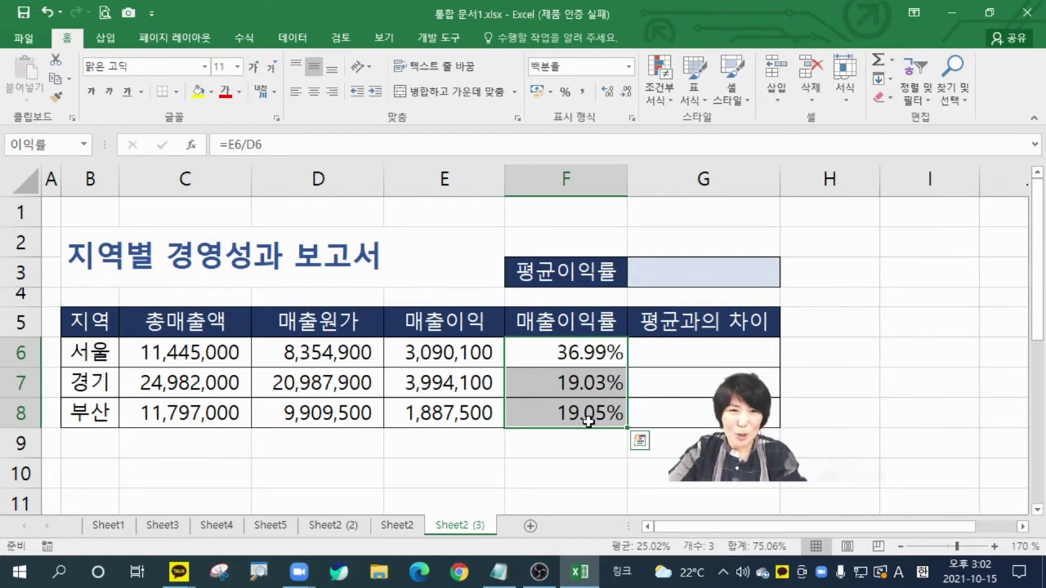
pyautogui.click(576, 445)
pyautogui.moveTo(575, 354); pyautogui.dragTo(585, 413)
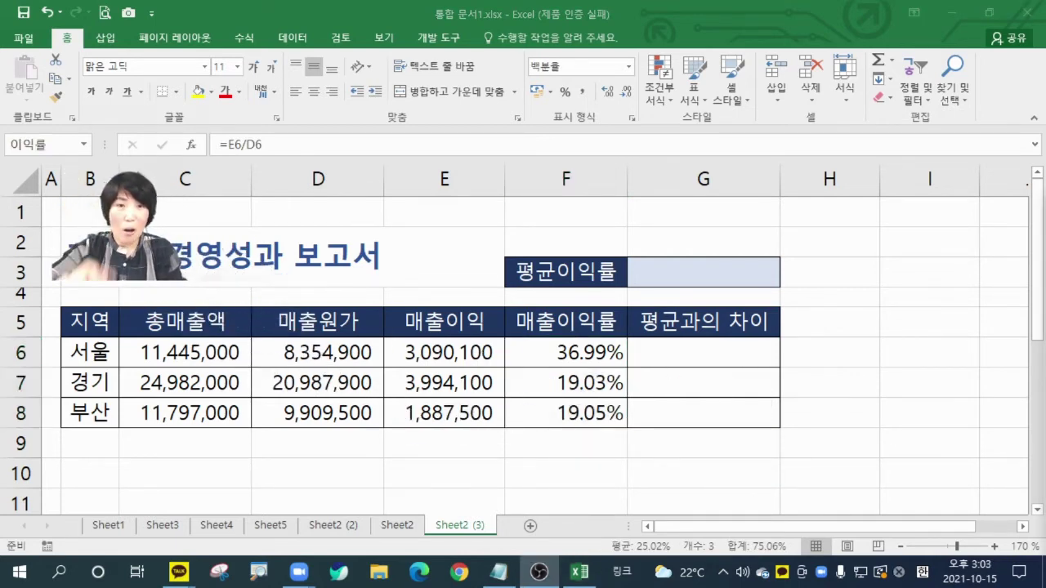
pyautogui.moveTo(574, 351); pyautogui.dragTo(584, 415)
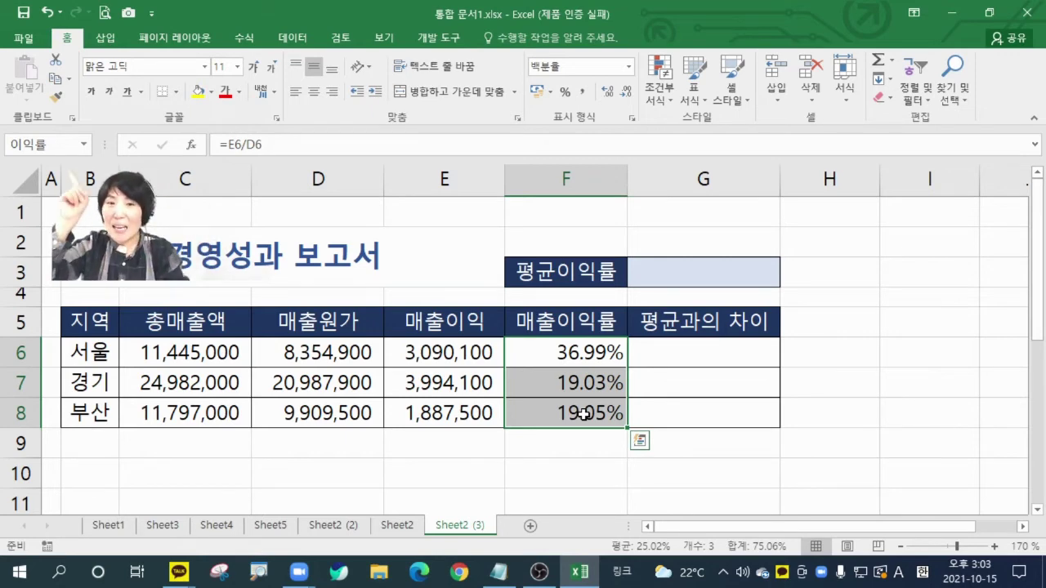
pyautogui.click(58, 145)
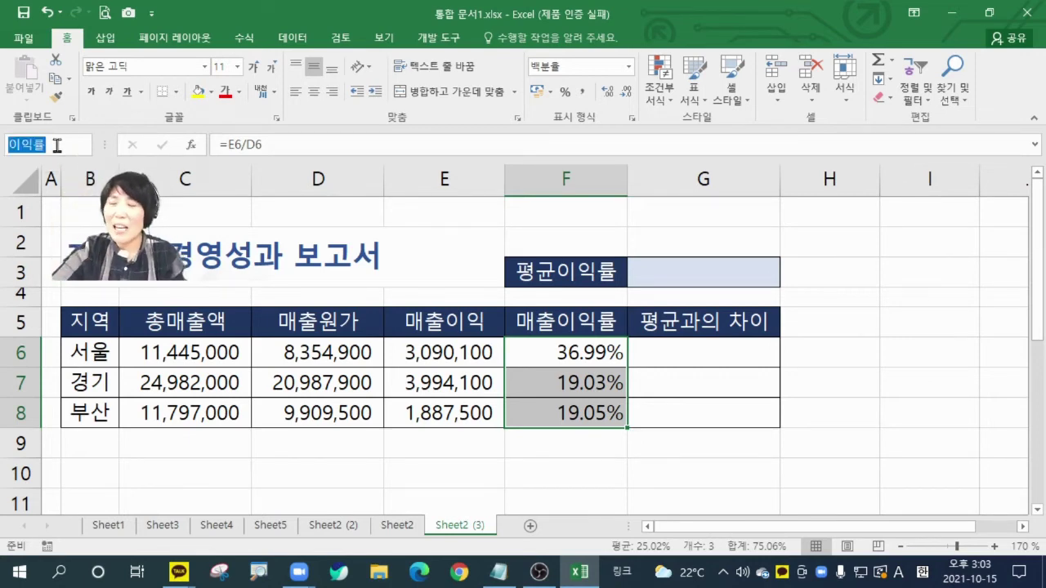
pyautogui.press('Return')
# - Delete the three defined names 이익률 that refer to F6:F8 on Sheet2 (2), Sheet2 (3) and Sheet2
pyautogui.click(245, 38)
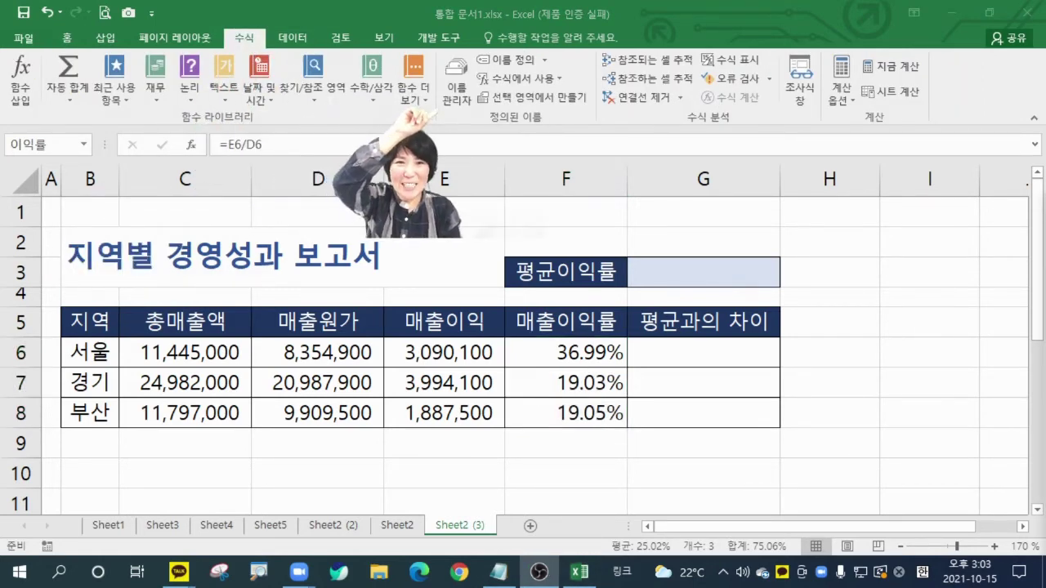
pyautogui.click(463, 110)
pyautogui.click(457, 90)
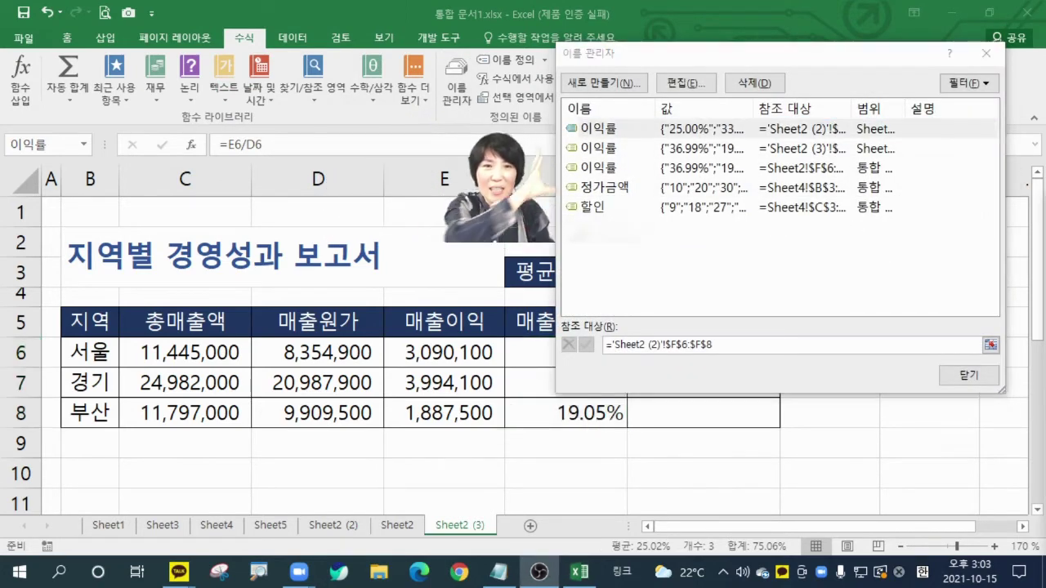
pyautogui.click(616, 134)
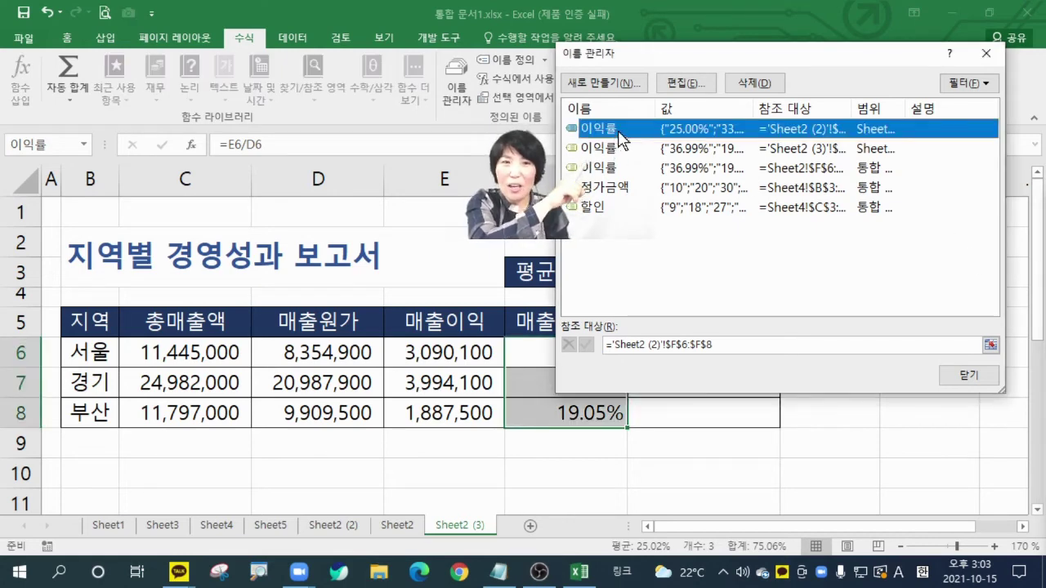
pyautogui.click(773, 82)
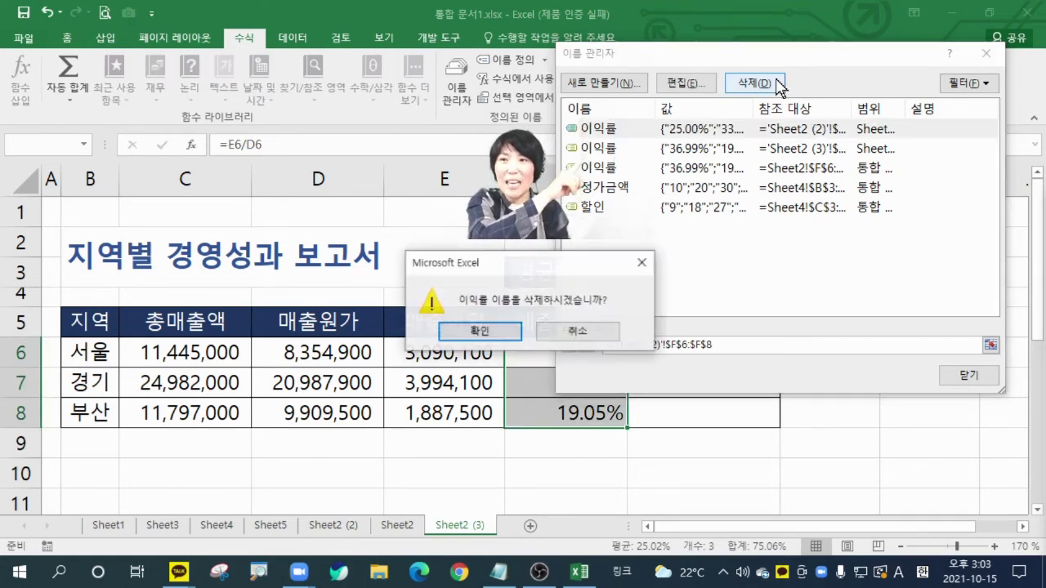
pyautogui.click(500, 342)
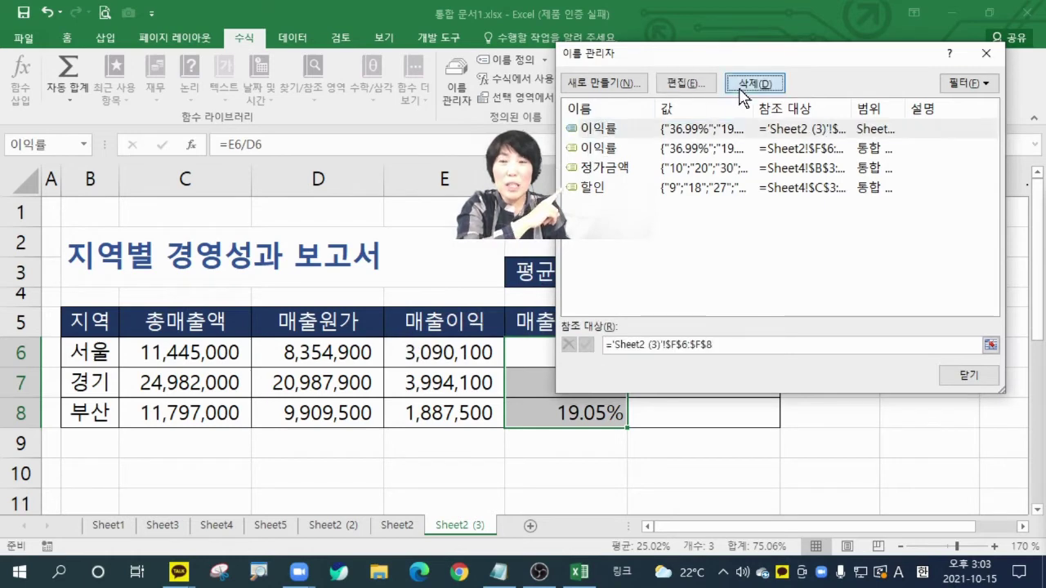
pyautogui.click(753, 82)
pyautogui.click(473, 331)
pyautogui.click(612, 131)
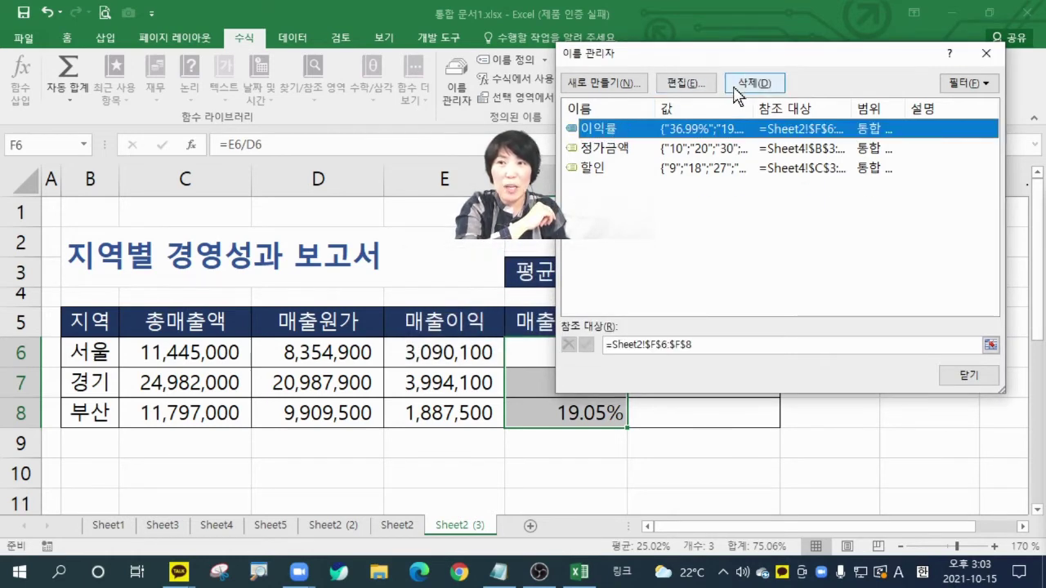
pyautogui.click(753, 83)
pyautogui.click(472, 331)
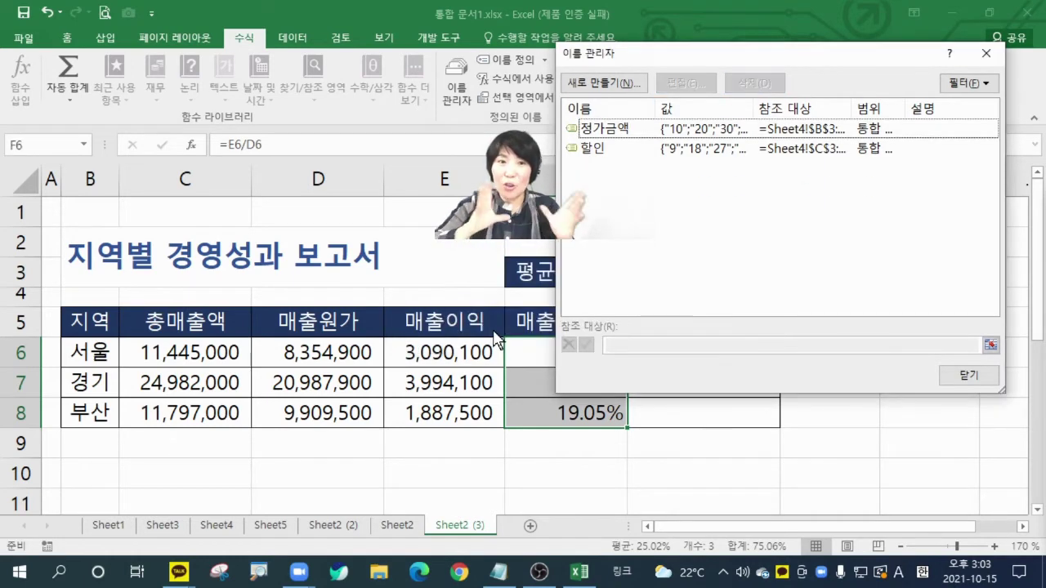
pyautogui.click(968, 375)
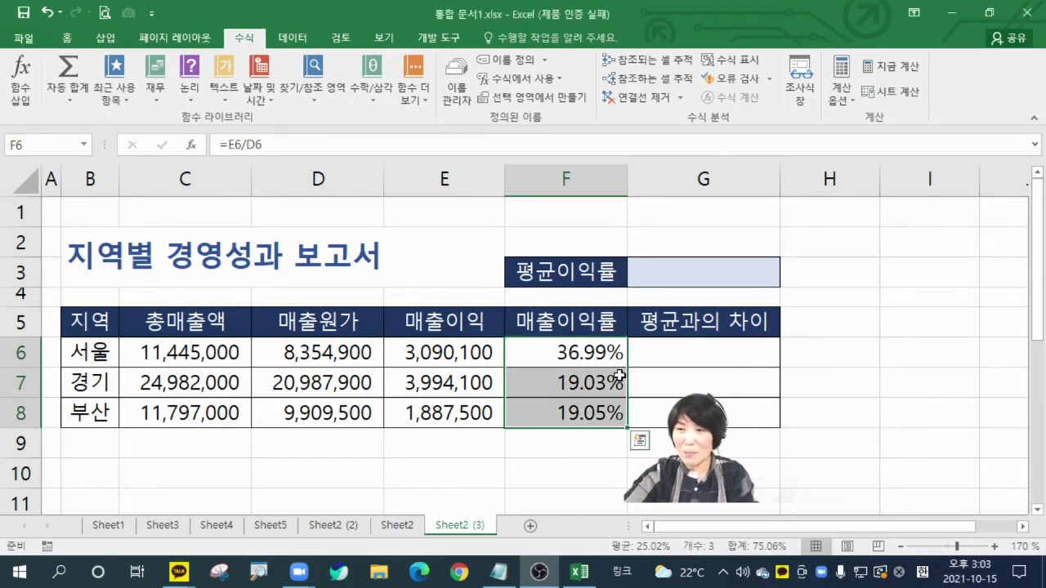
# - Define the name 이익률 for the 매출이익률 values in F6:F8
pyautogui.moveTo(556, 351); pyautogui.dragTo(563, 402)
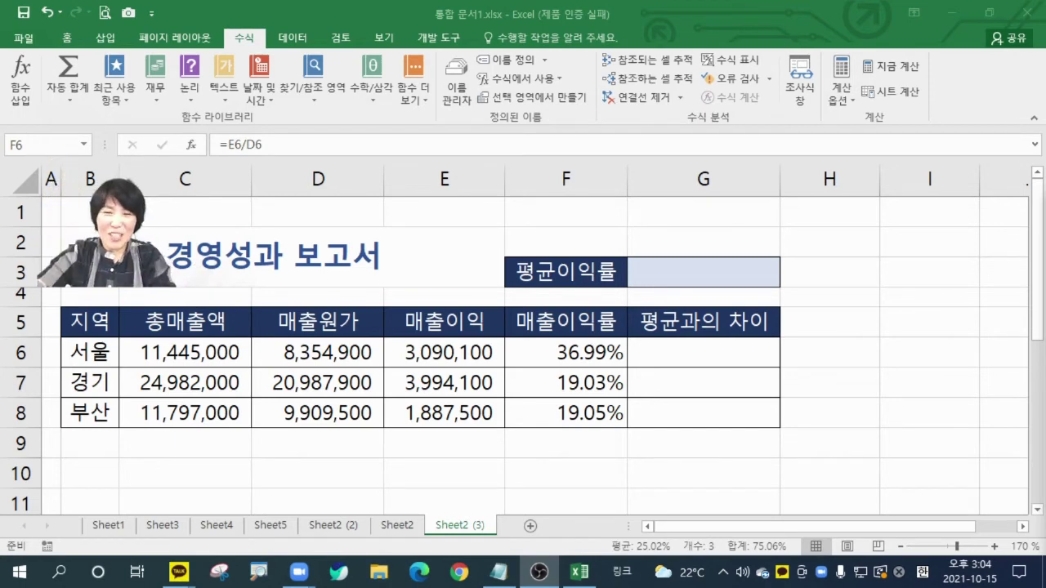
pyautogui.click(542, 353)
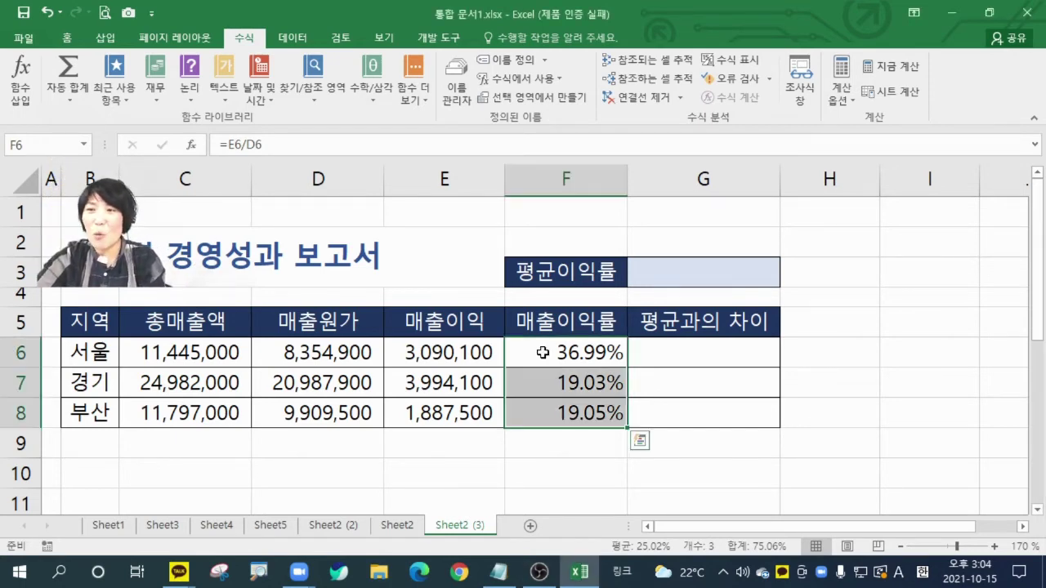
pyautogui.moveTo(542, 352); pyautogui.dragTo(551, 413)
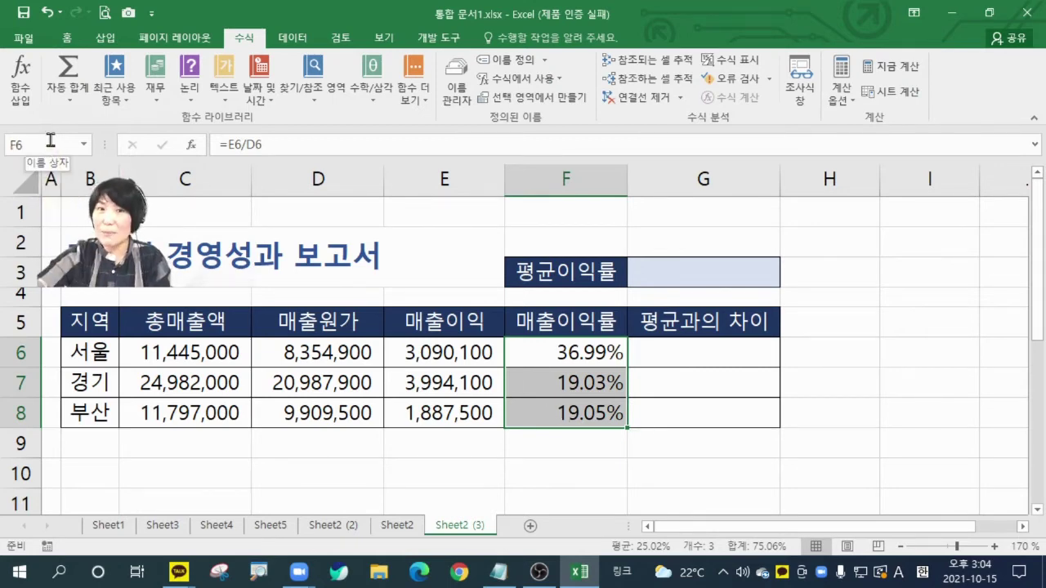
pyautogui.click(51, 141)
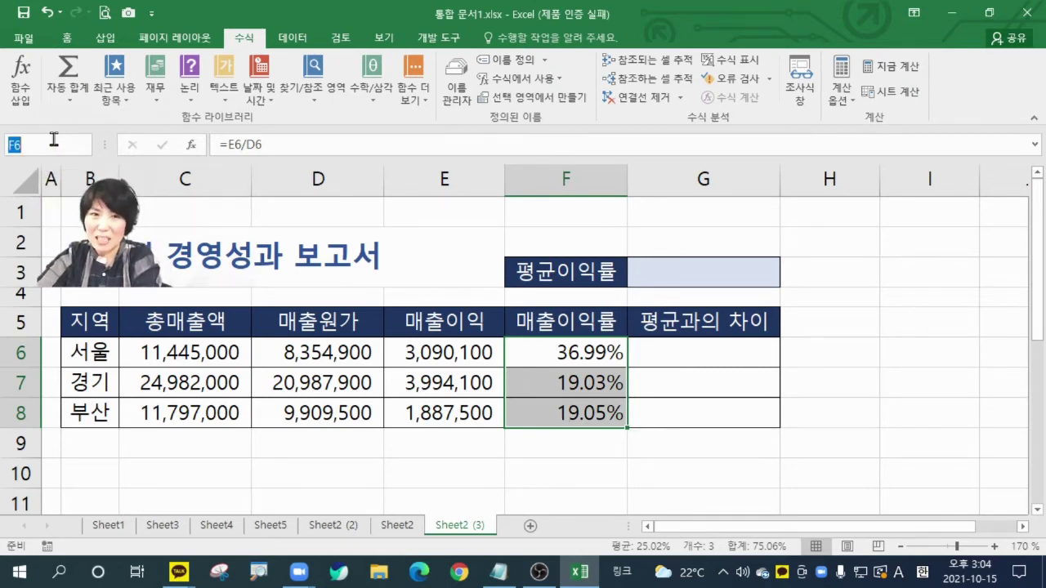
pyautogui.write('DL')
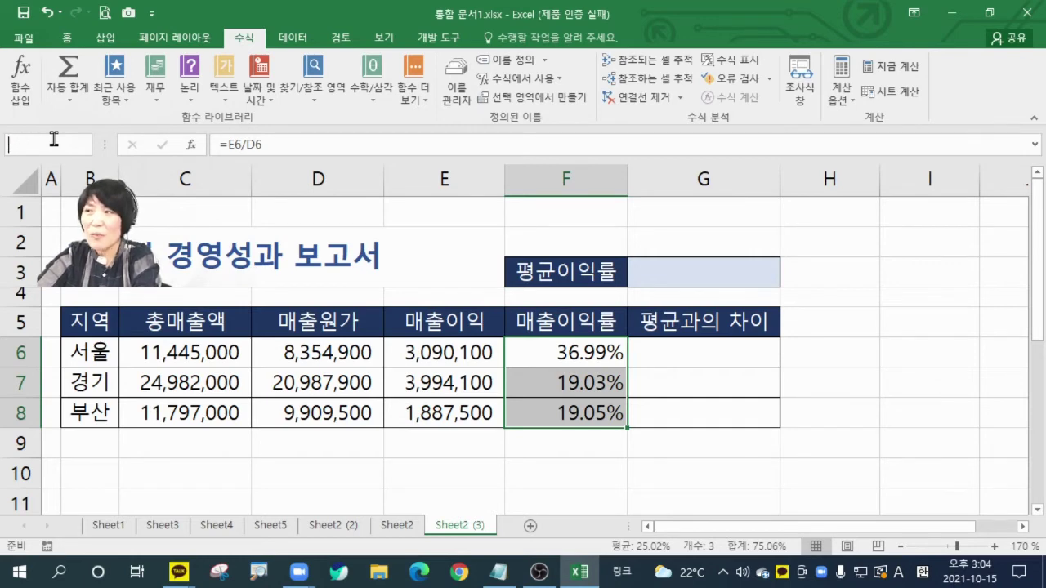
pyautogui.write('이익유')
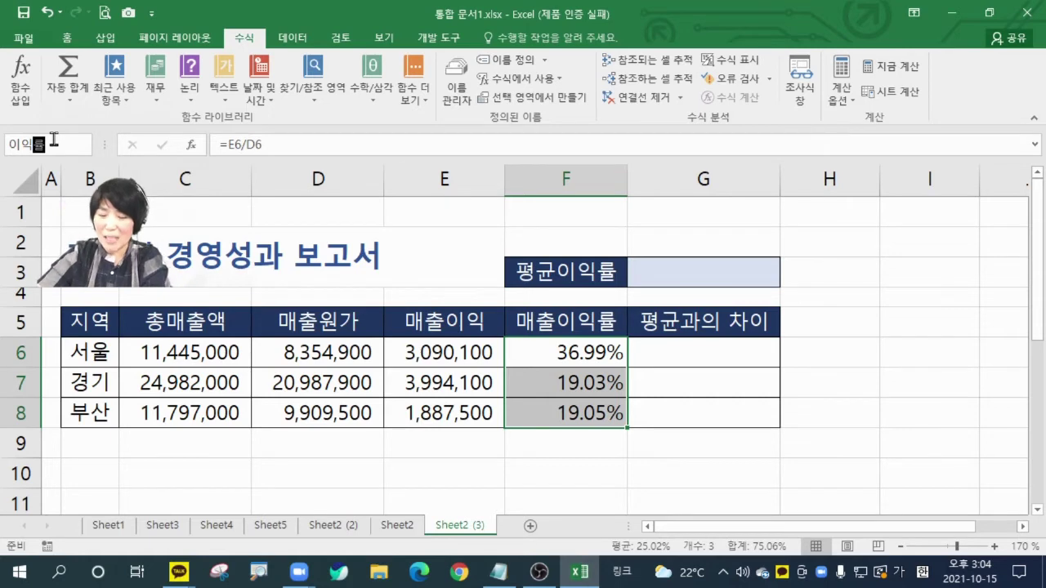
pyautogui.press('Return')
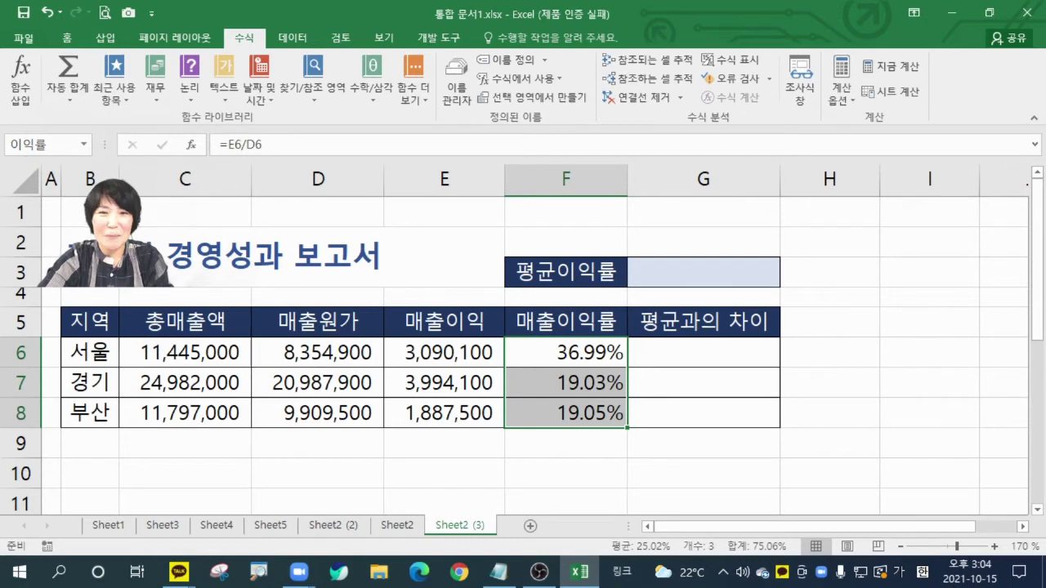
# - Calculate the 평균이익률 in G3 with the formula =AVERAGE(이익률), inserting the defined name as the argument
pyautogui.click(727, 267)
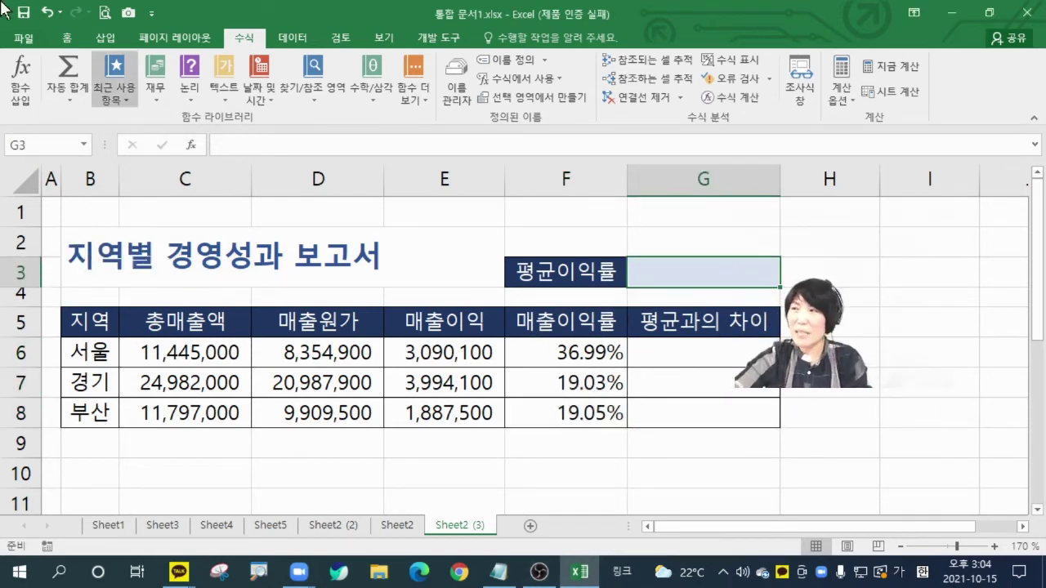
pyautogui.click(66, 38)
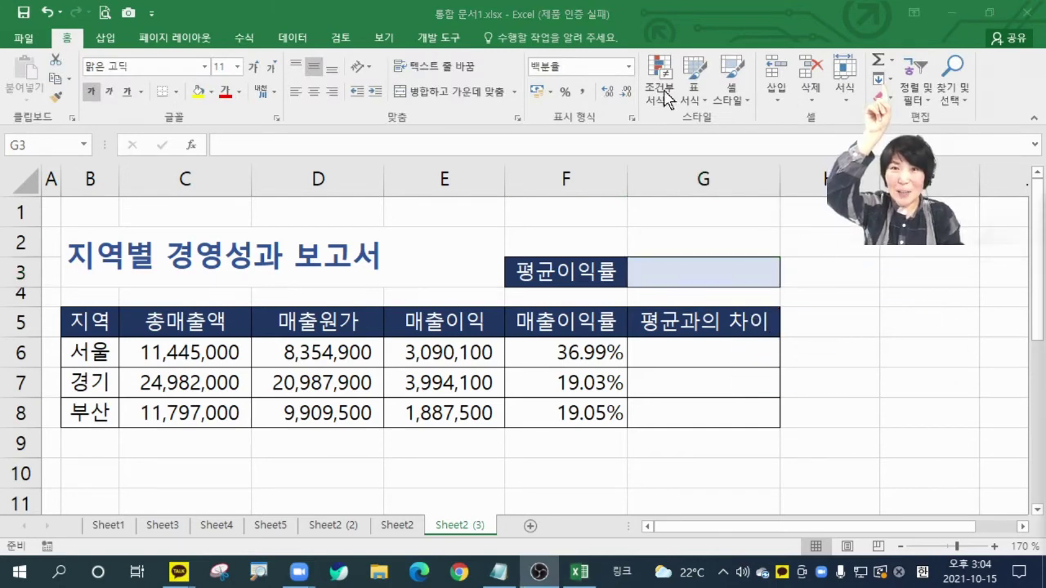
pyautogui.click(891, 62)
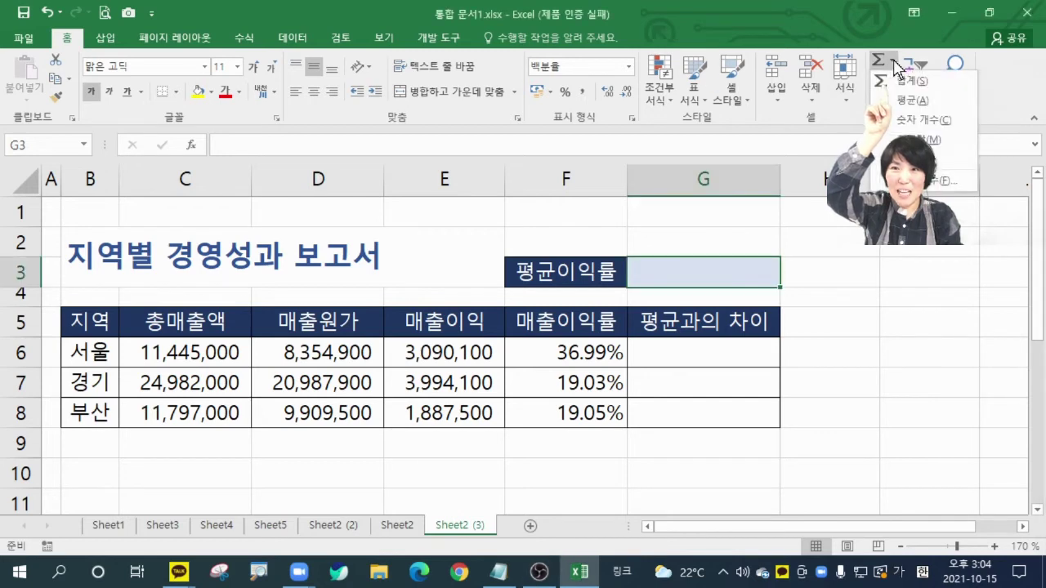
pyautogui.click(906, 101)
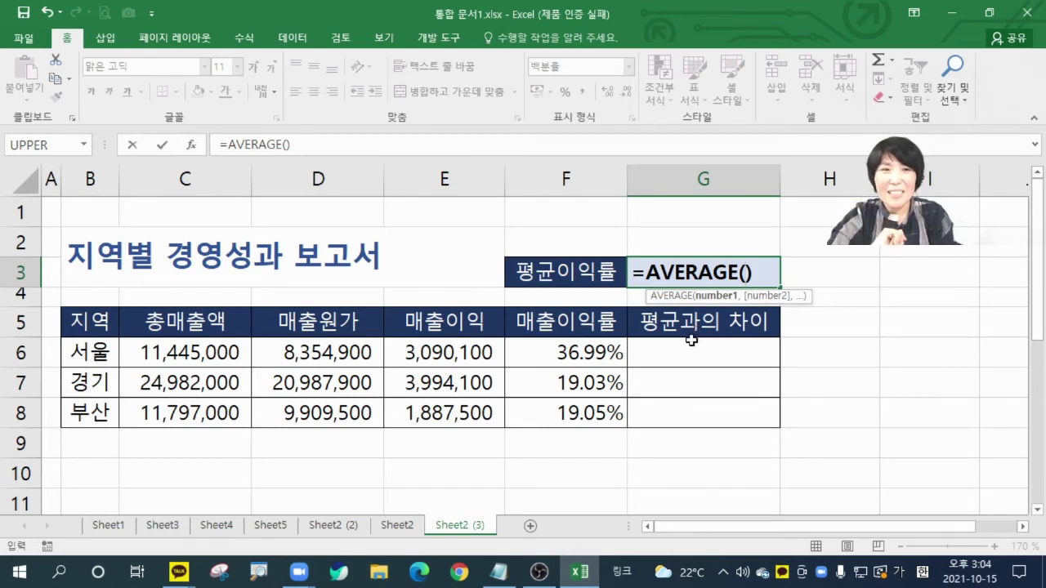
pyautogui.press('F3')
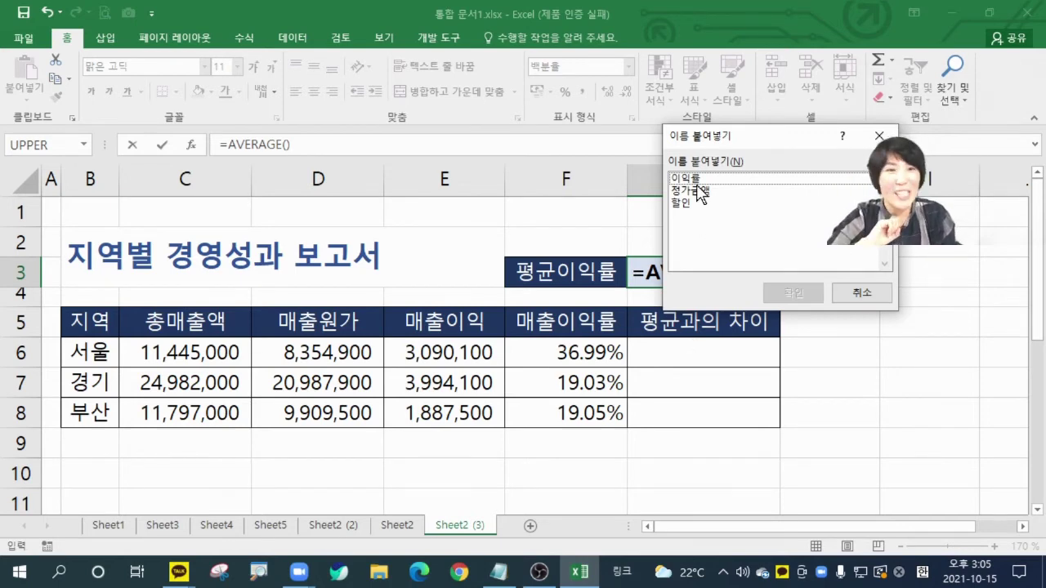
pyautogui.doubleClick(694, 177)
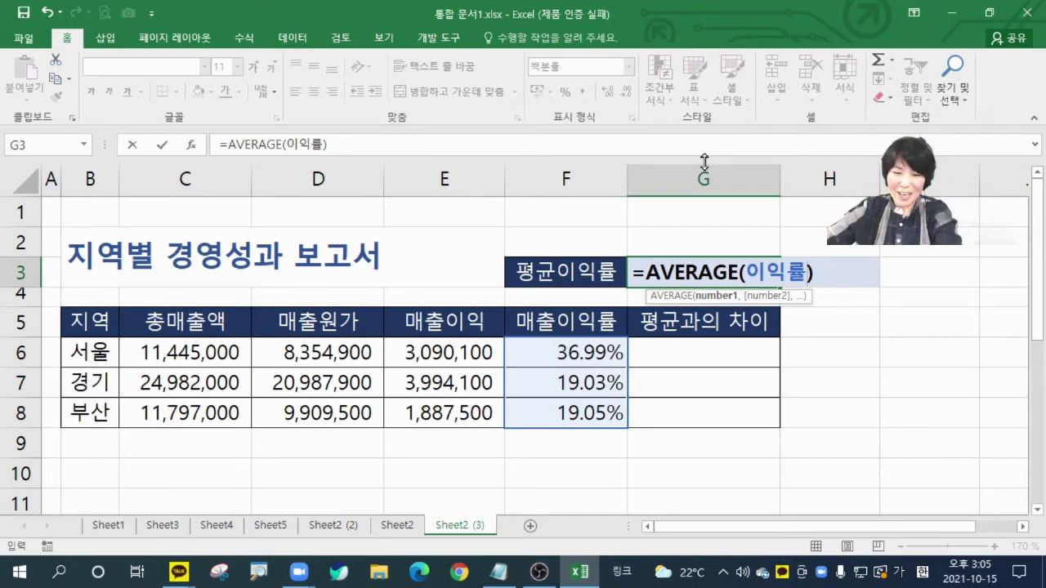
pyautogui.press('Return')
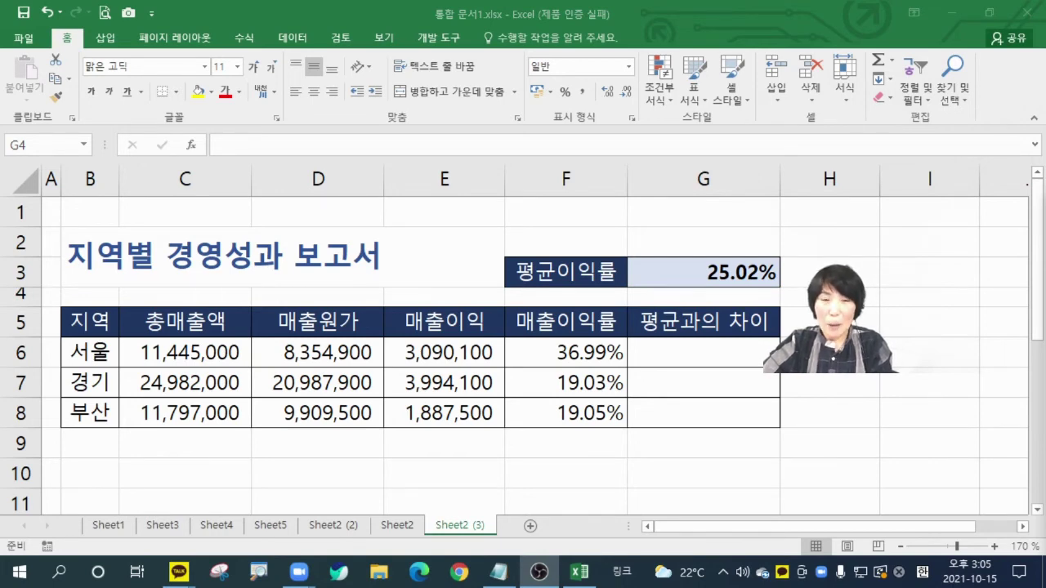
# - Total the 매출이익률 values in G2 with =SUM(이익률), inserting the defined name as the argument
pyautogui.click(675, 234)
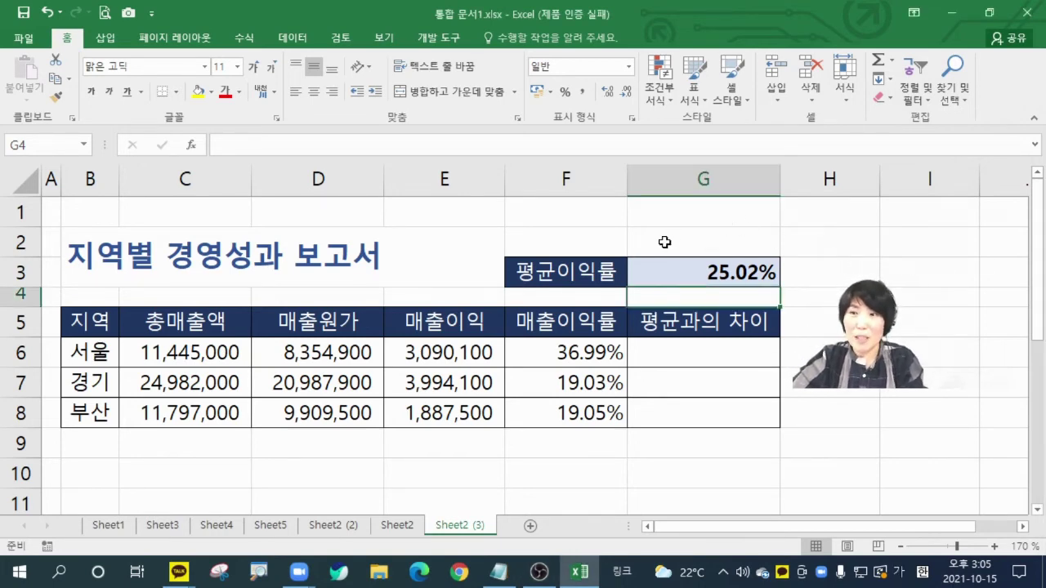
pyautogui.click(664, 242)
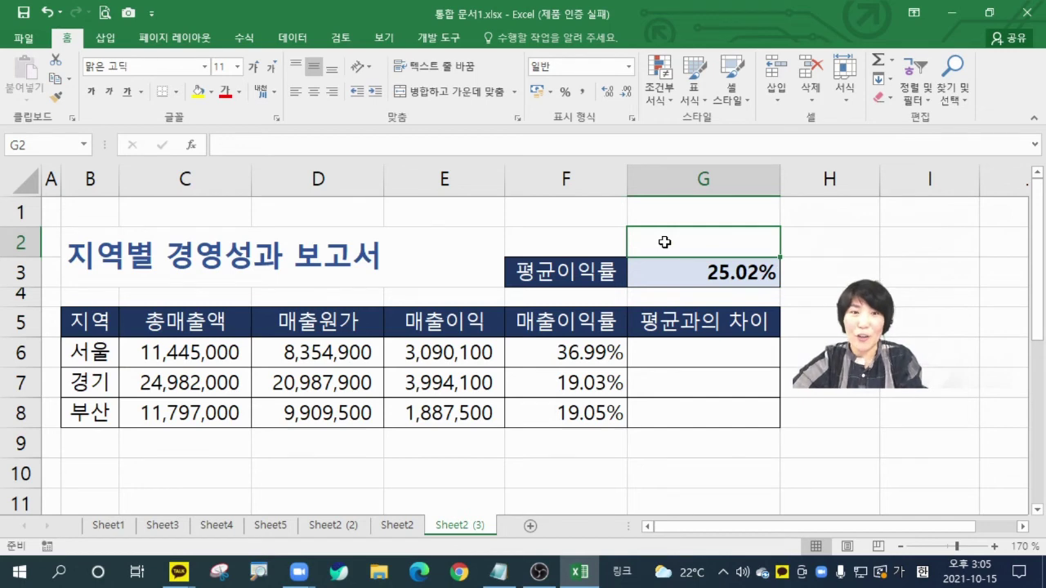
pyautogui.moveTo(599, 347); pyautogui.dragTo(602, 408)
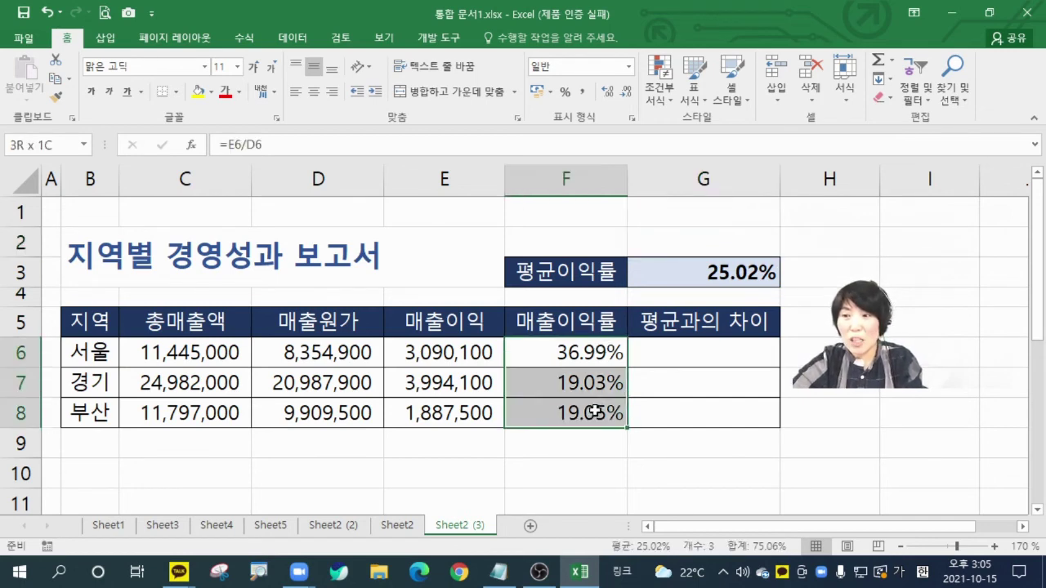
pyautogui.click(727, 244)
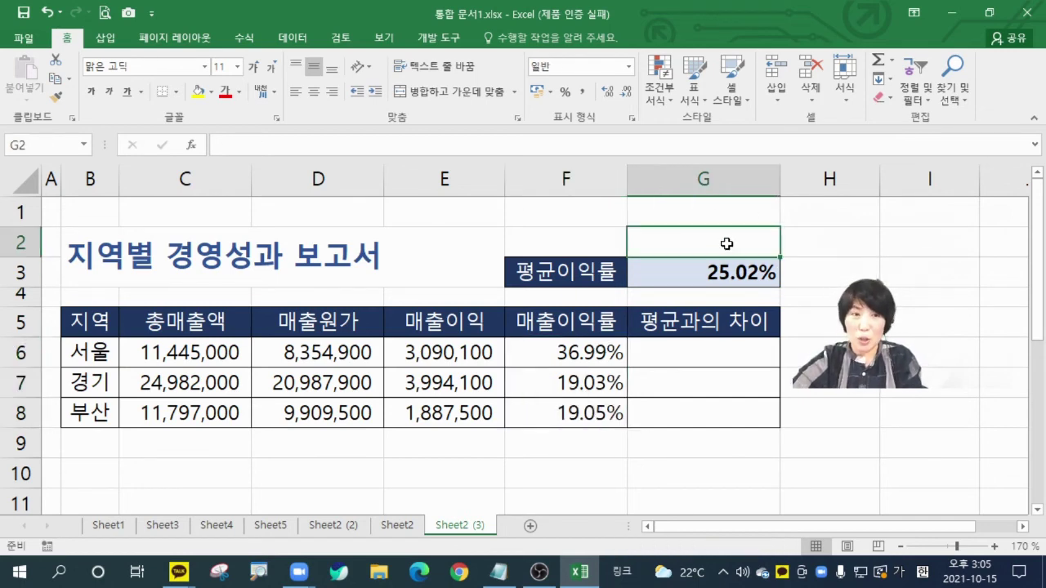
pyautogui.click(879, 59)
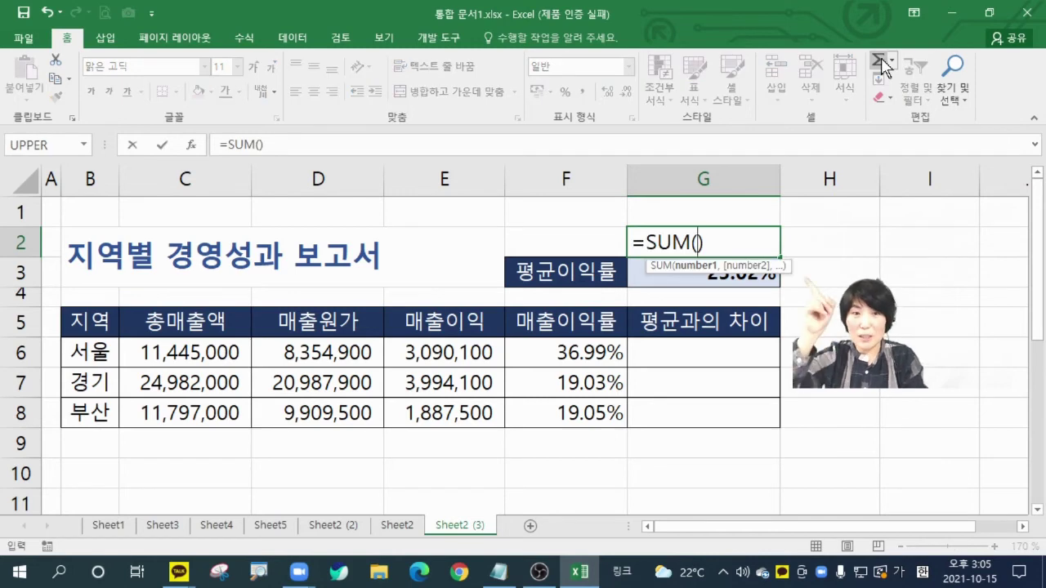
pyautogui.press('F3')
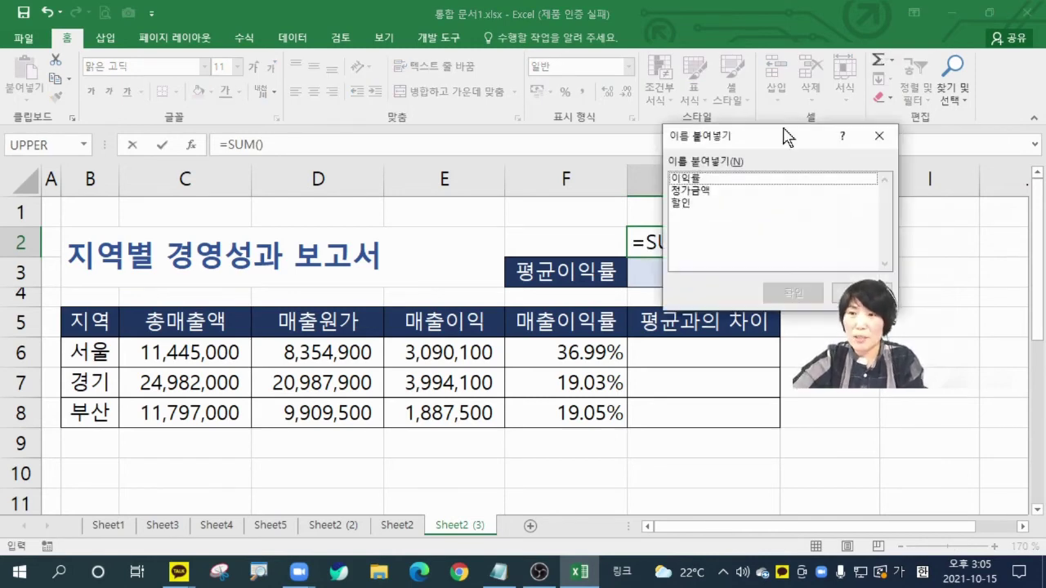
pyautogui.doubleClick(700, 173)
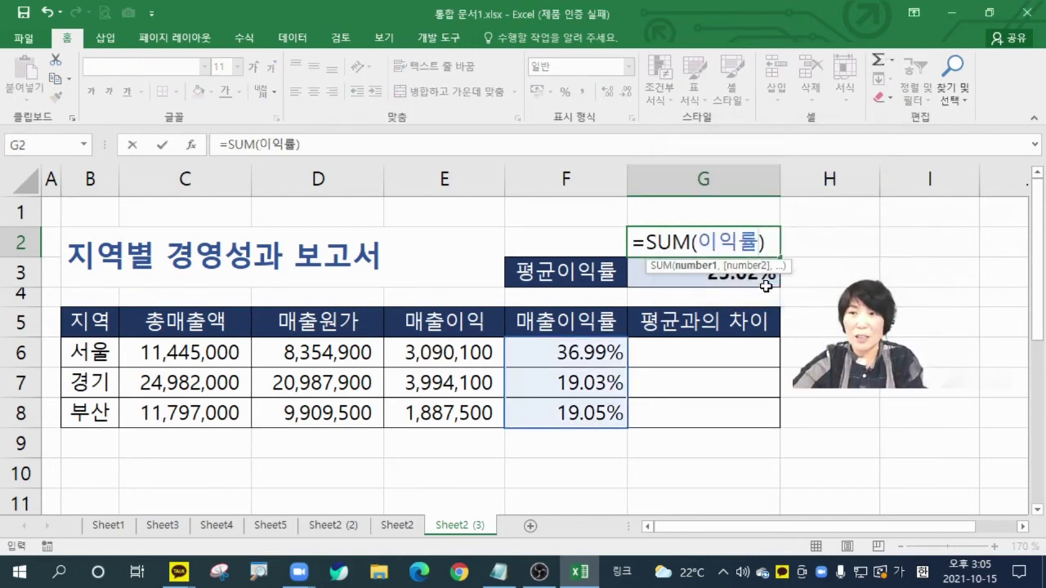
pyautogui.press('Return')
pyautogui.press('Right')
# - Format the total in G2 as a percentage, compare it with F6:F8, and clear the contents of G2
pyautogui.click(742, 243)
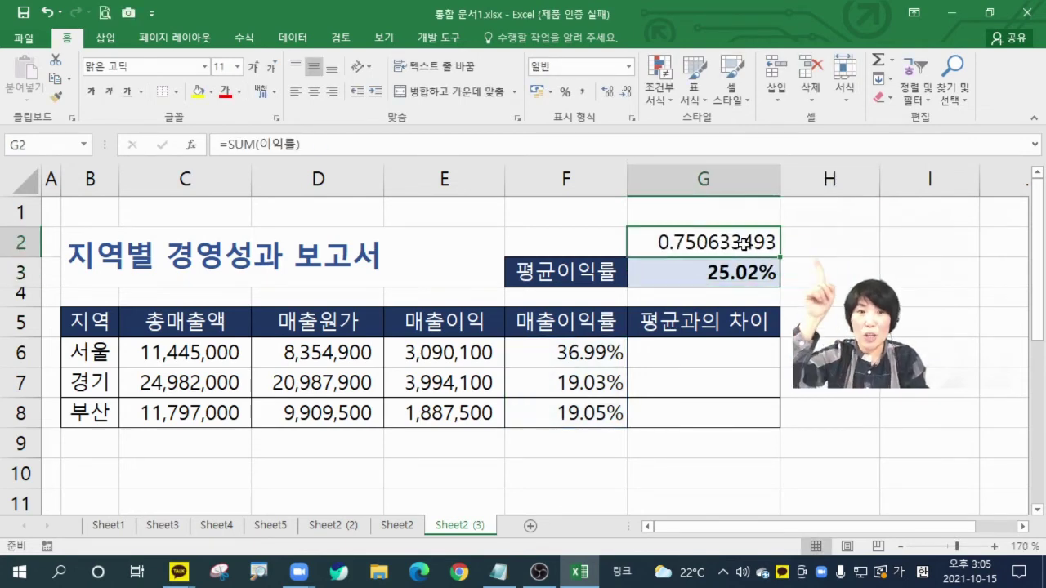
pyautogui.click(565, 91)
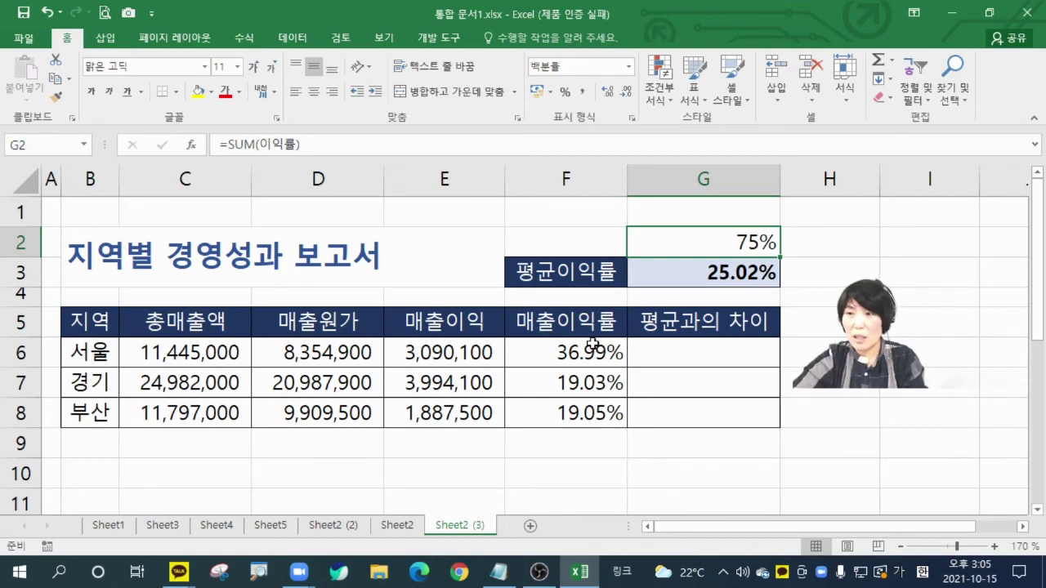
pyautogui.moveTo(590, 345); pyautogui.dragTo(596, 412)
pyautogui.click(719, 252)
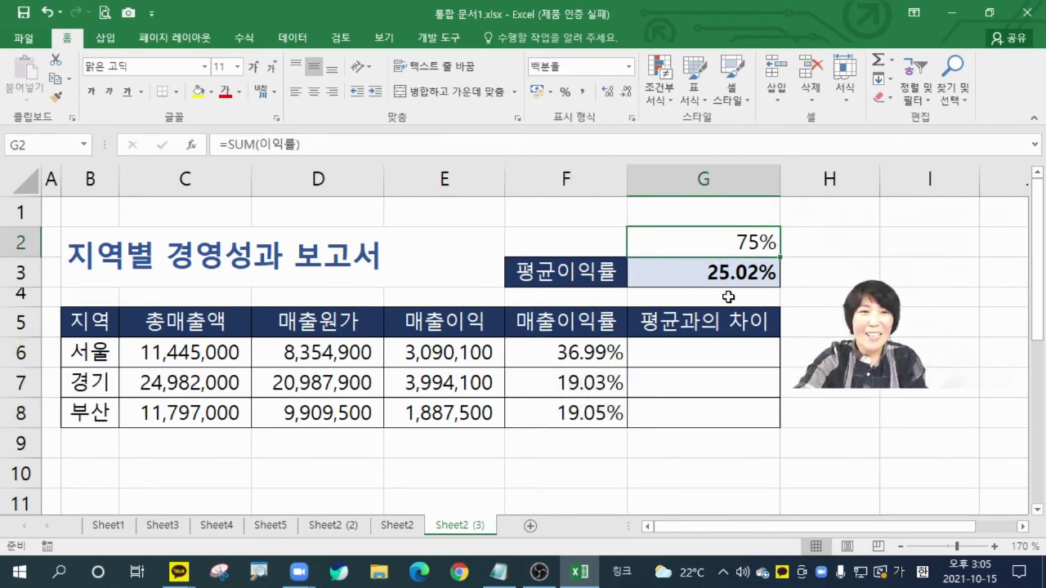
pyautogui.press('Delete')
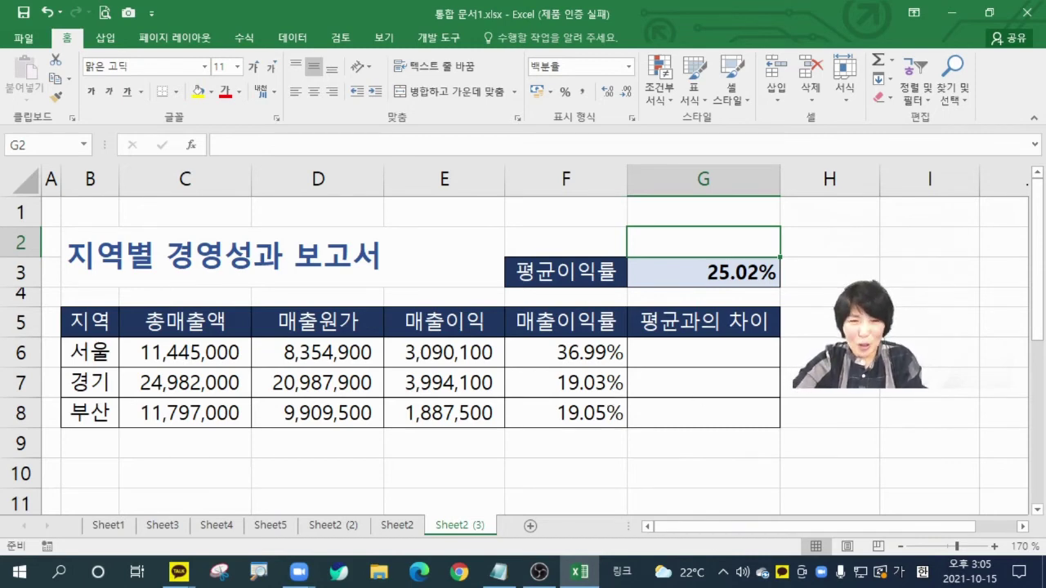
# - Calculate the 평균과의 차이 for 서울 in G6 with the formula =F6-$G$3, using an absolute reference to the average
pyautogui.click(684, 353)
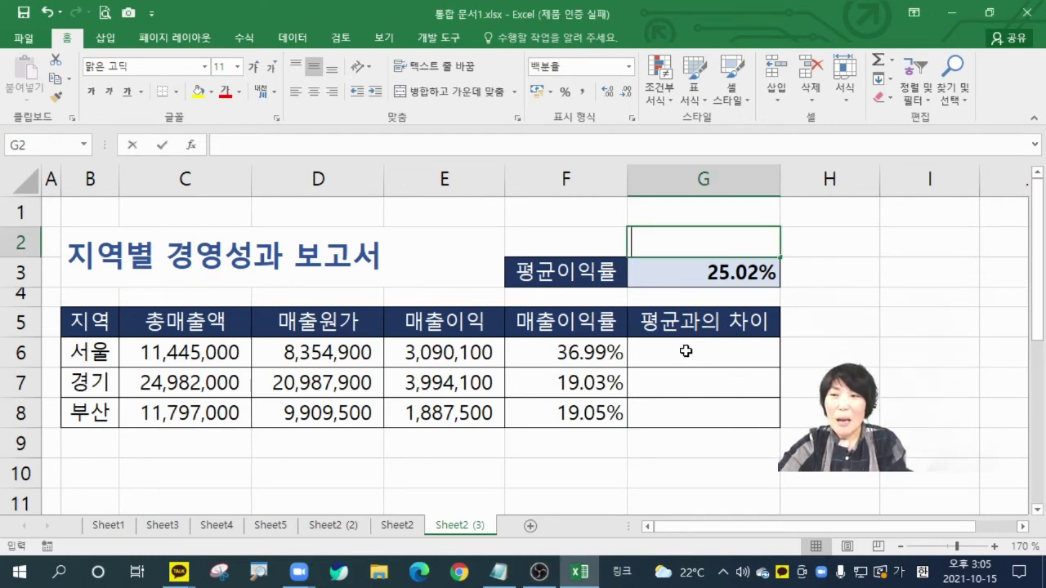
pyautogui.click(677, 357)
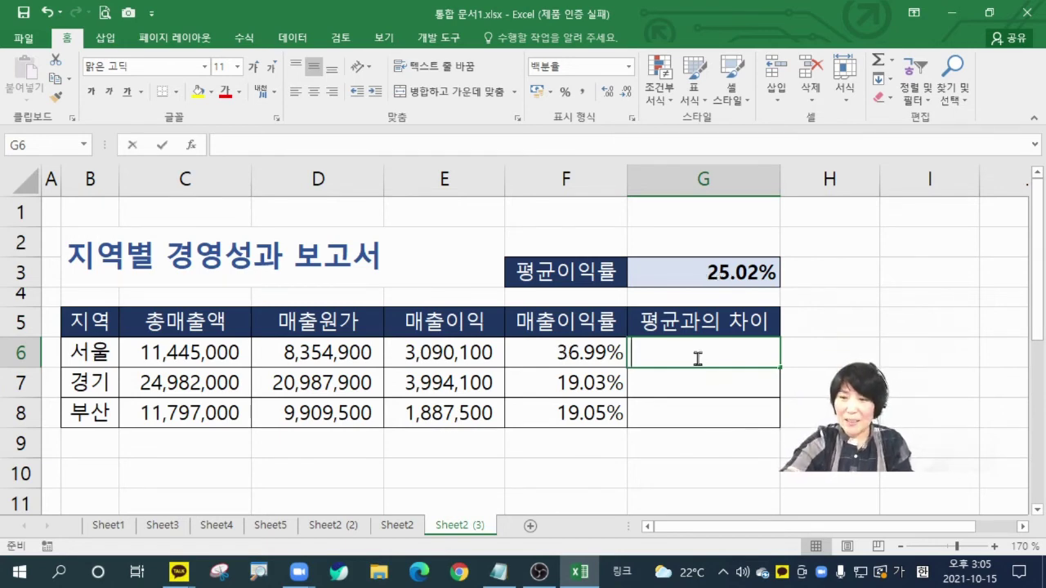
pyautogui.write('=')
pyautogui.click(544, 356)
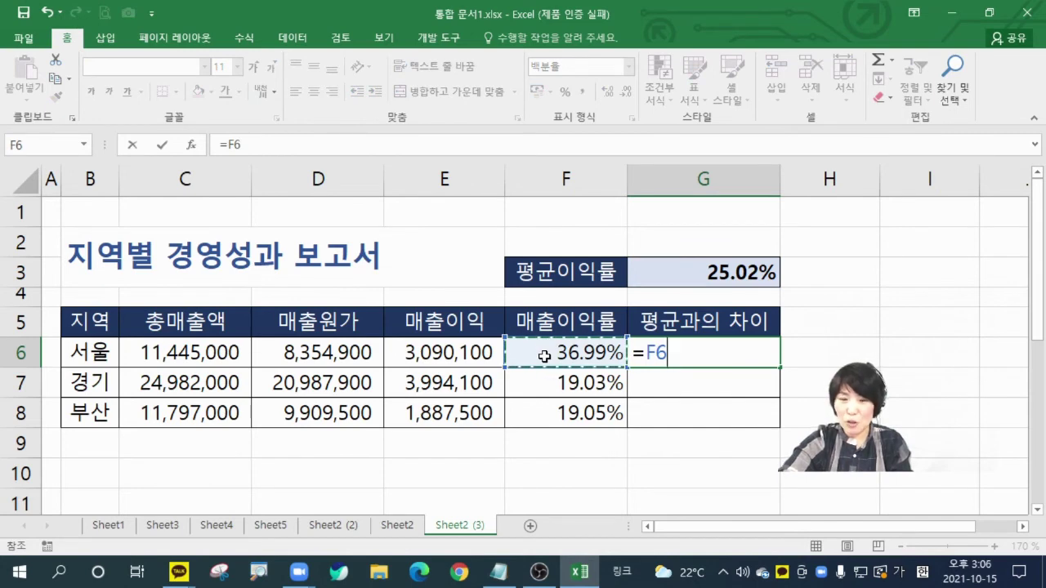
pyautogui.write('-')
pyautogui.click(694, 274)
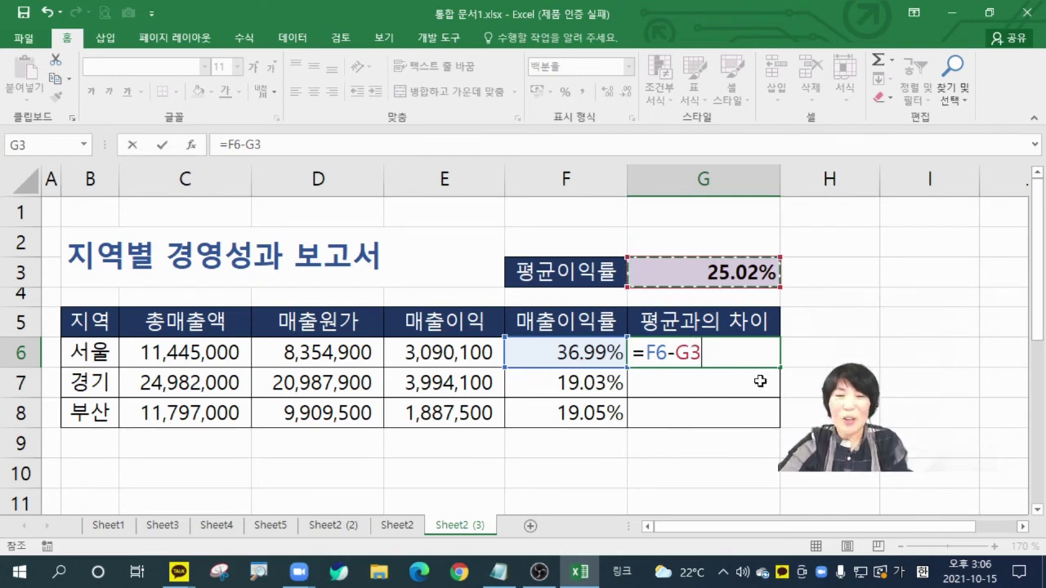
pyautogui.press('F4')
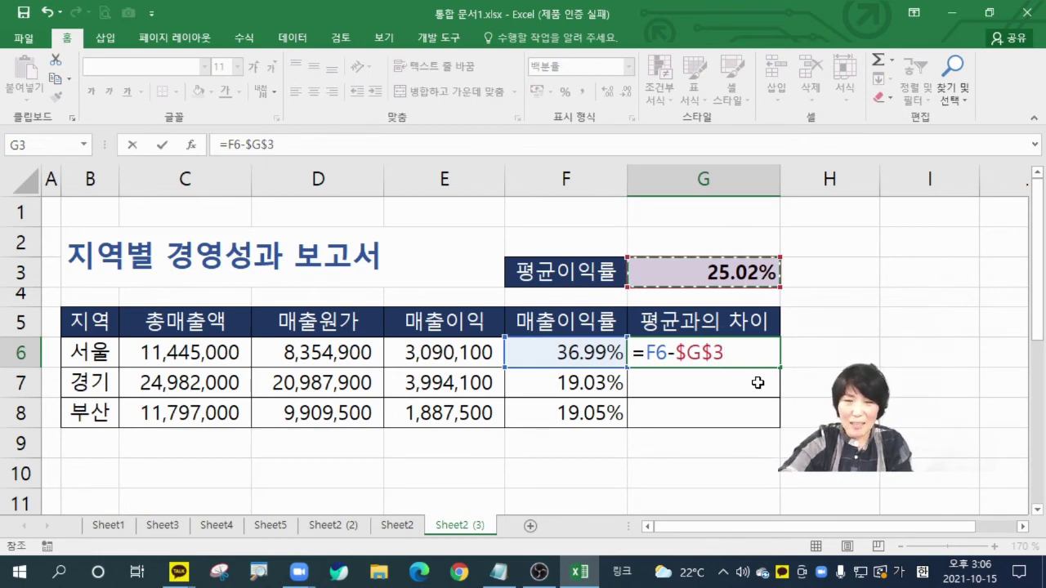
pyautogui.press('Return')
# - Fill the G6 difference formula down to G8 and check the formulas of the difference cells and the average
pyautogui.click(775, 357)
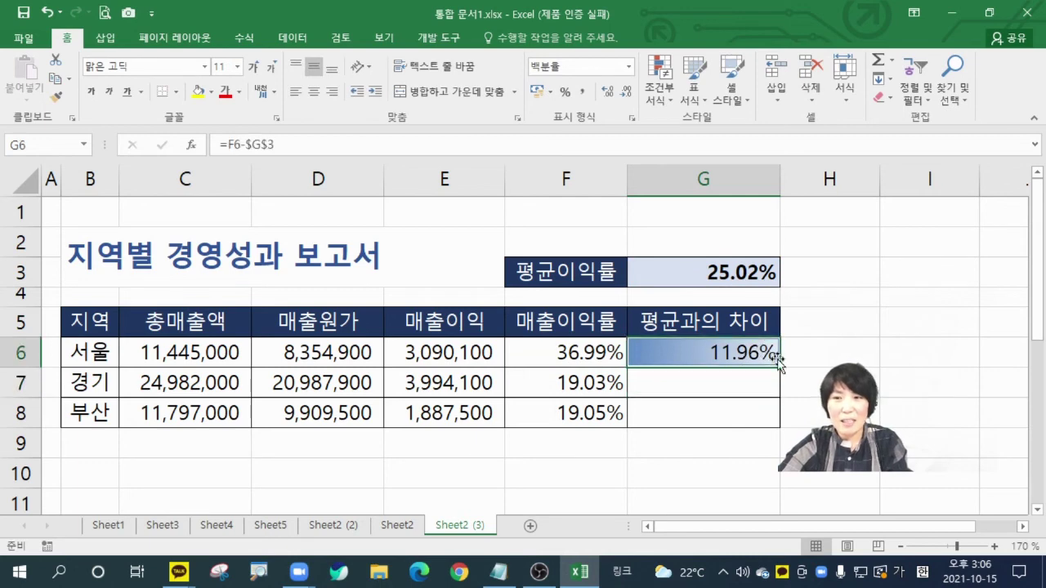
pyautogui.moveTo(778, 369); pyautogui.dragTo(777, 425)
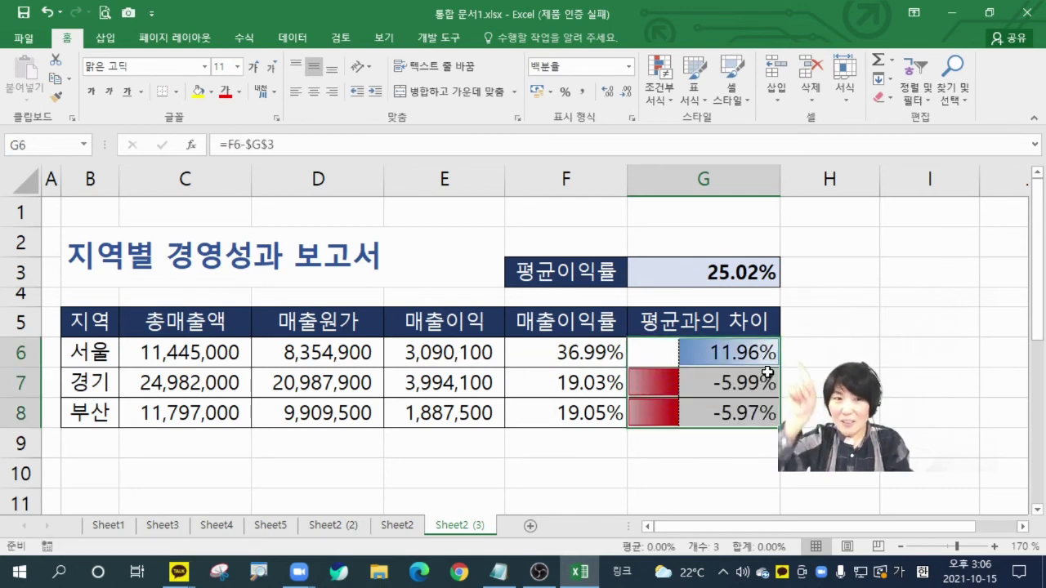
pyautogui.click(721, 356)
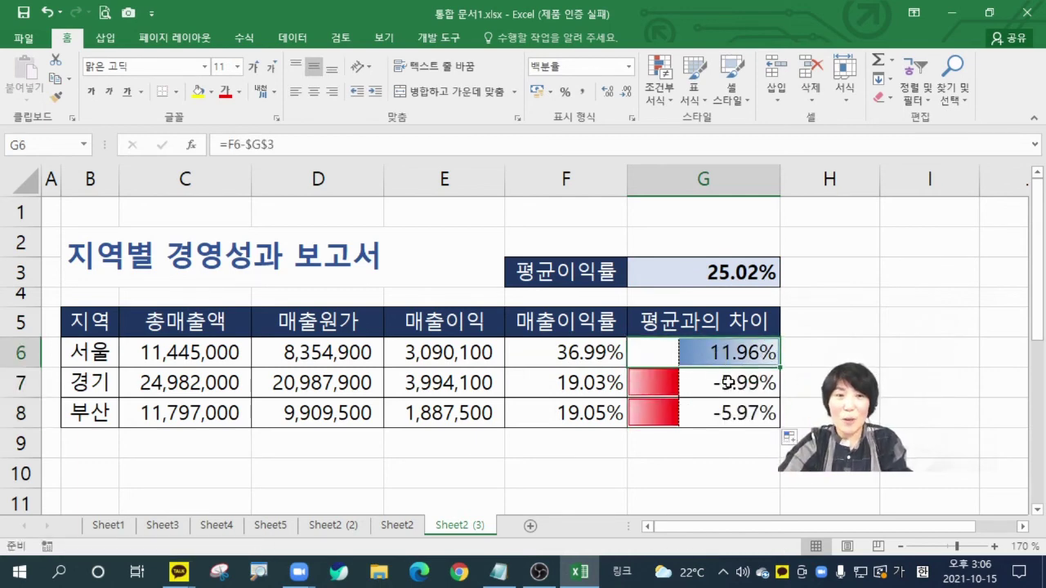
pyautogui.click(725, 383)
pyautogui.click(732, 415)
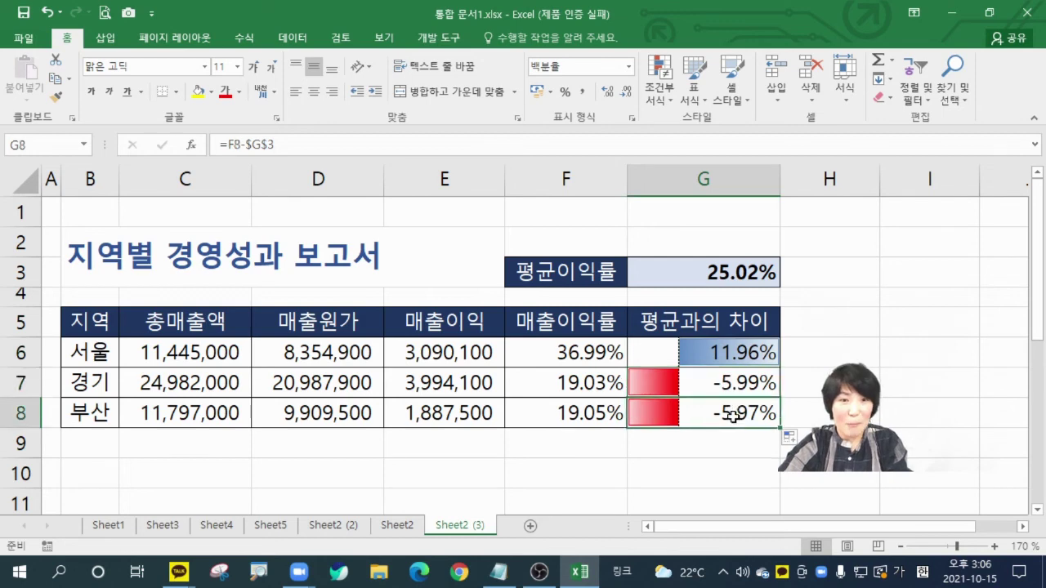
pyautogui.click(710, 275)
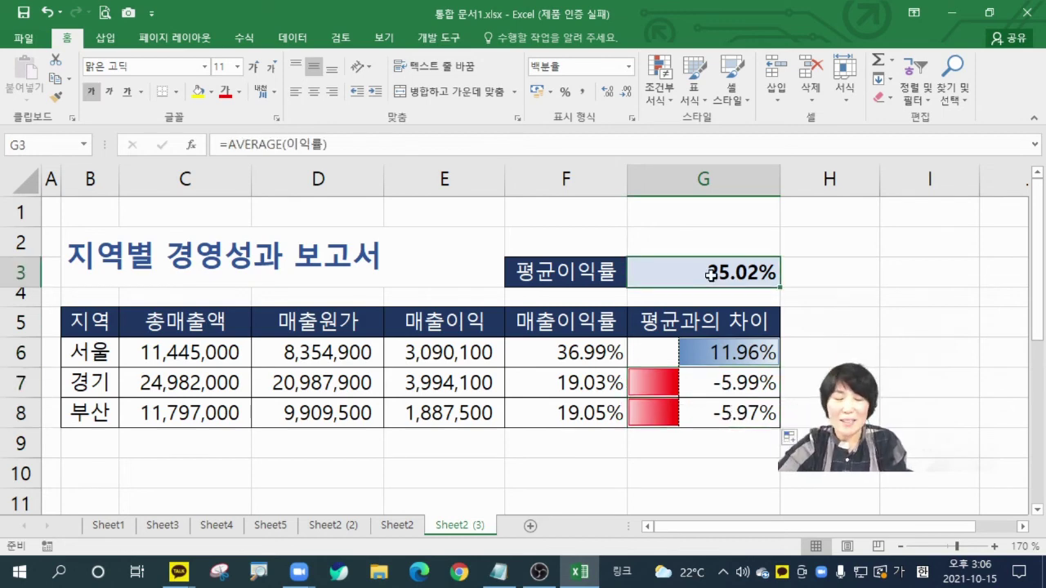
# - Clear the conditional formatting rules from the entire sheet
pyautogui.click(726, 365)
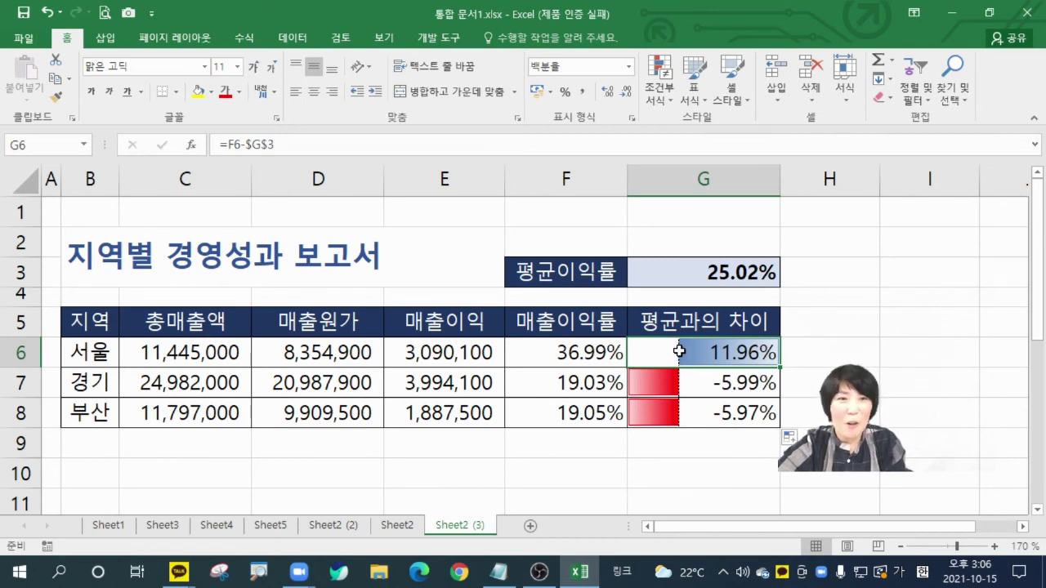
pyautogui.click(666, 106)
pyautogui.moveTo(746, 329)
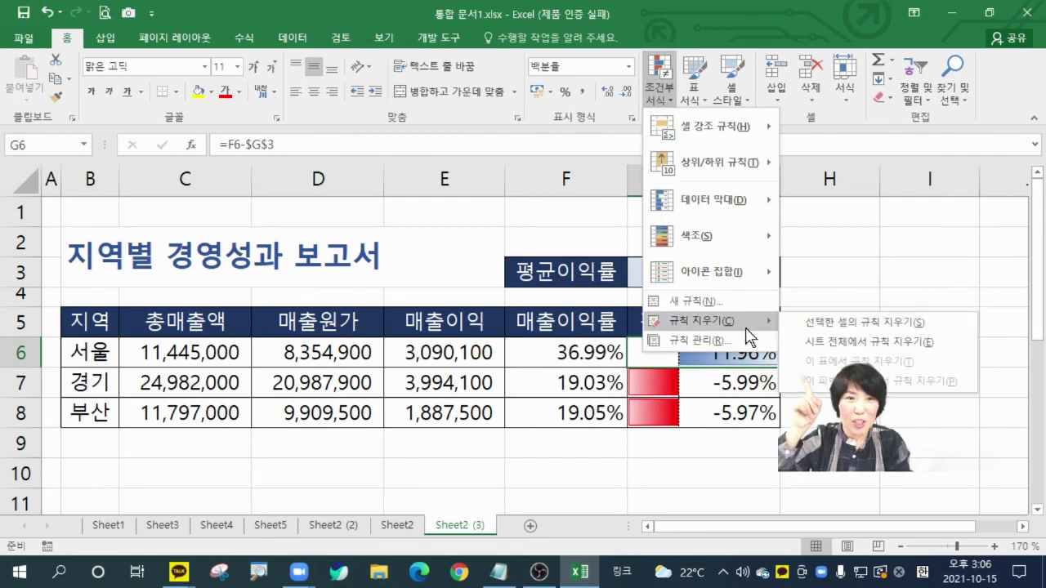
pyautogui.click(813, 341)
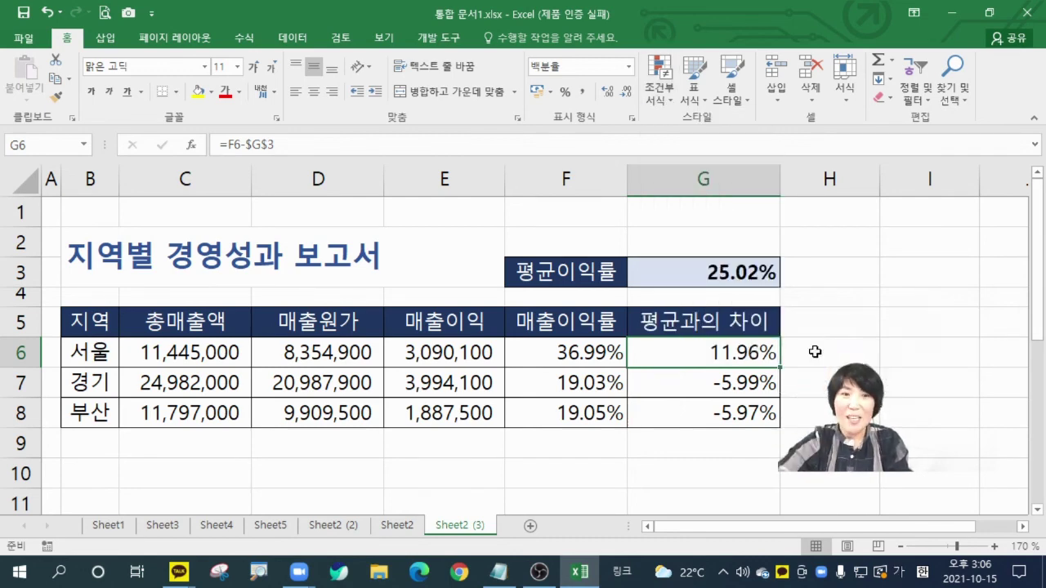
pyautogui.click(875, 352)
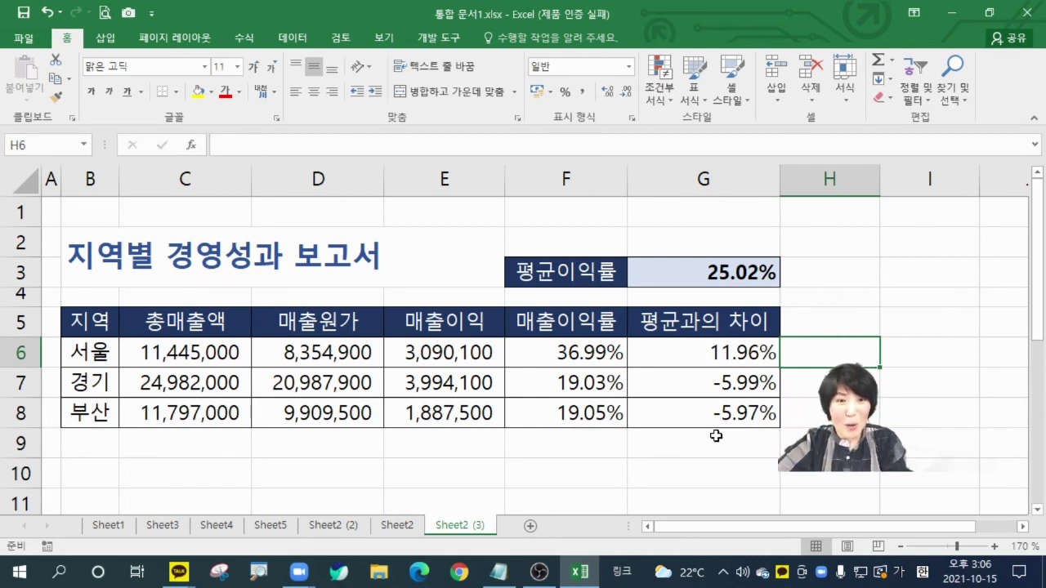
# - Apply blue gradient-fill data bars to the 평균과의 차이 values in G6:G8
pyautogui.moveTo(691, 350); pyautogui.dragTo(689, 414)
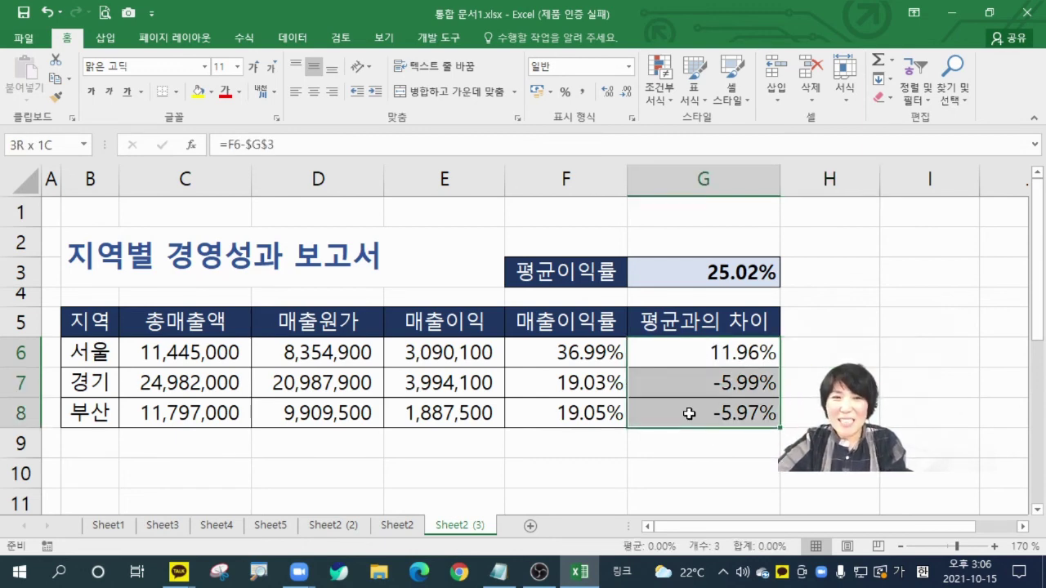
pyautogui.click(659, 96)
pyautogui.moveTo(775, 213)
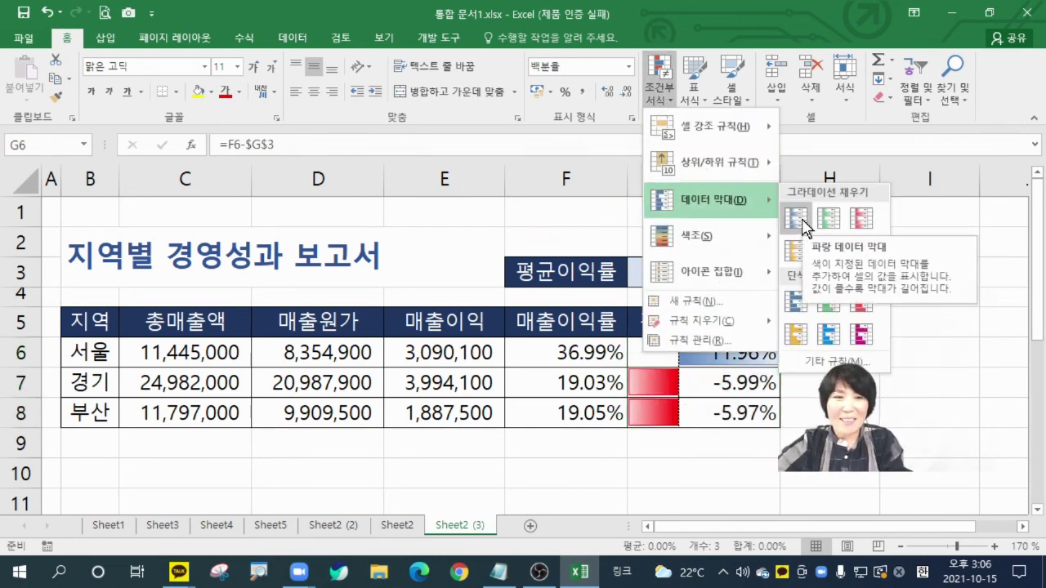
pyautogui.click(803, 219)
pyautogui.click(838, 340)
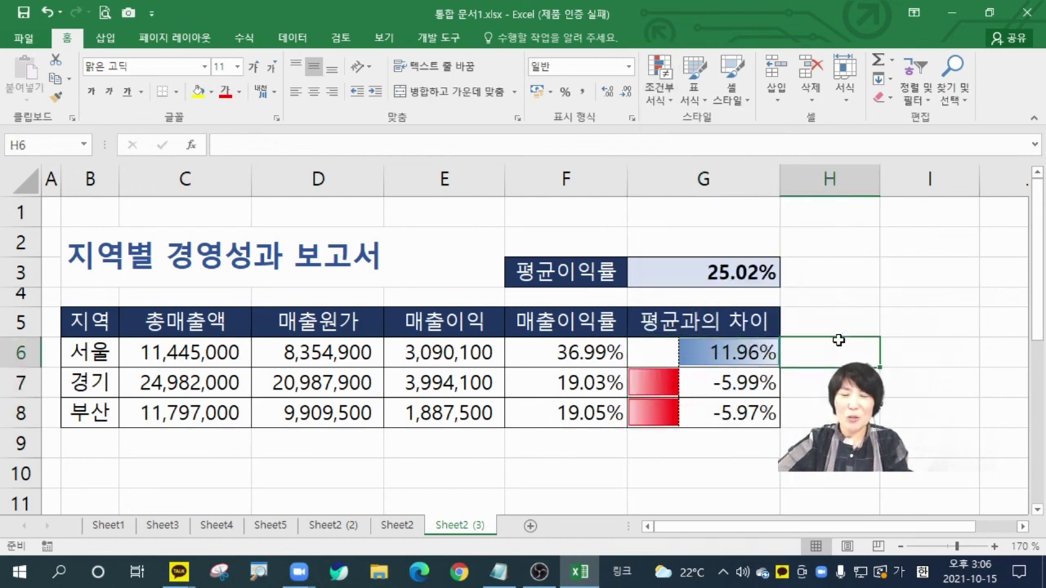